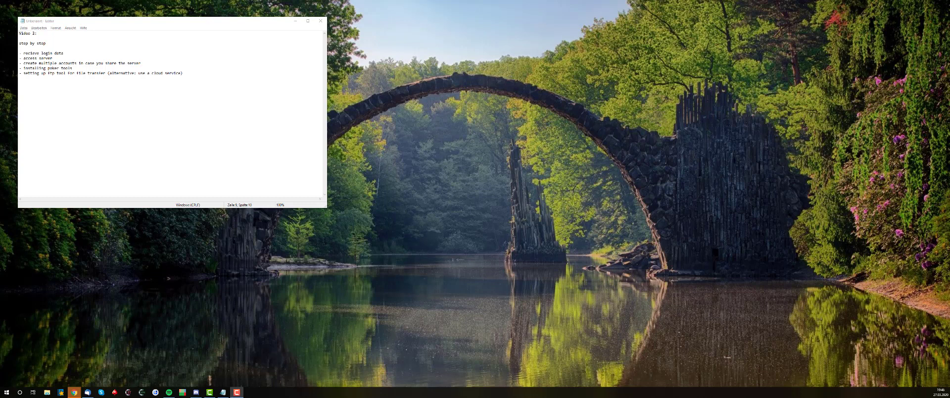
Review the plan notes, highlighting the multiple-accounts step and the last line
drag(43, 64, 82, 63)
click(86, 63)
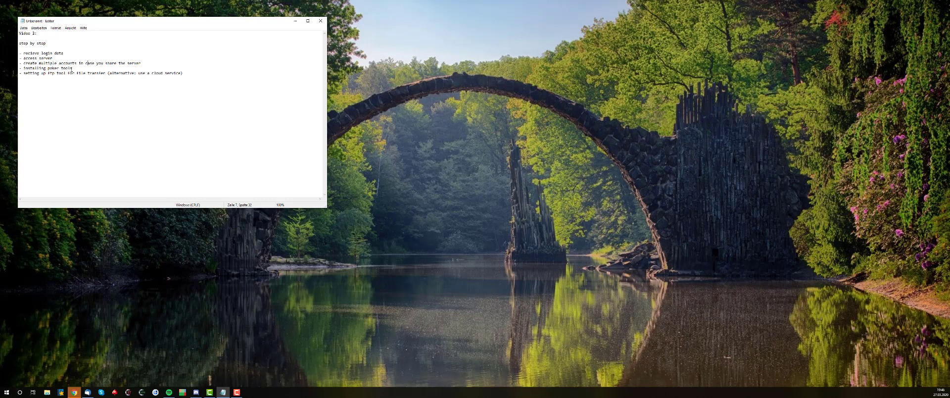
drag(43, 72, 184, 74)
click(51, 75)
click(182, 73)
key(alt+Tab)
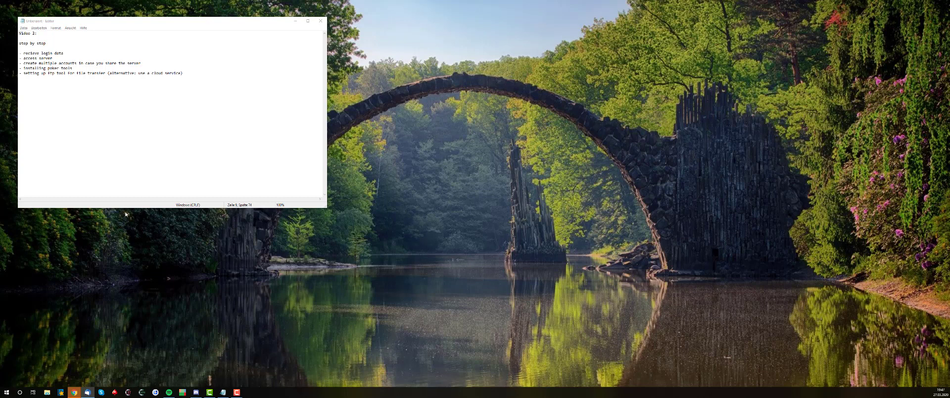
Search 'rdp' in Start and launch Remote Desktop Connection
click(5, 392)
click(5, 393)
text(rd)
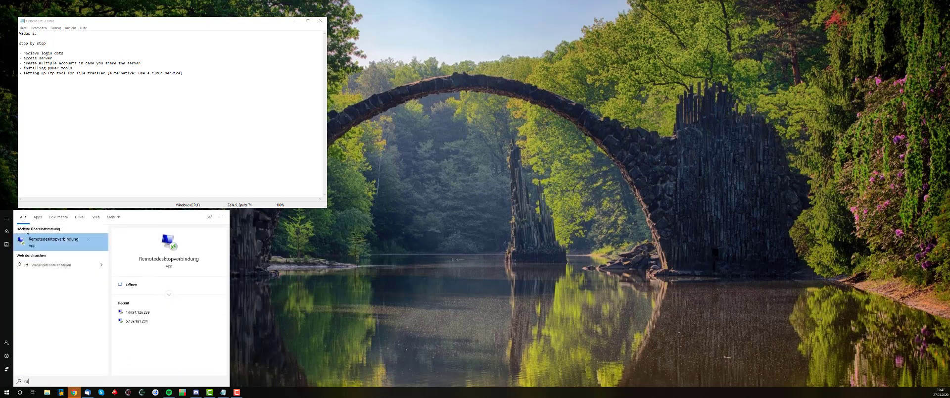
click(7, 393)
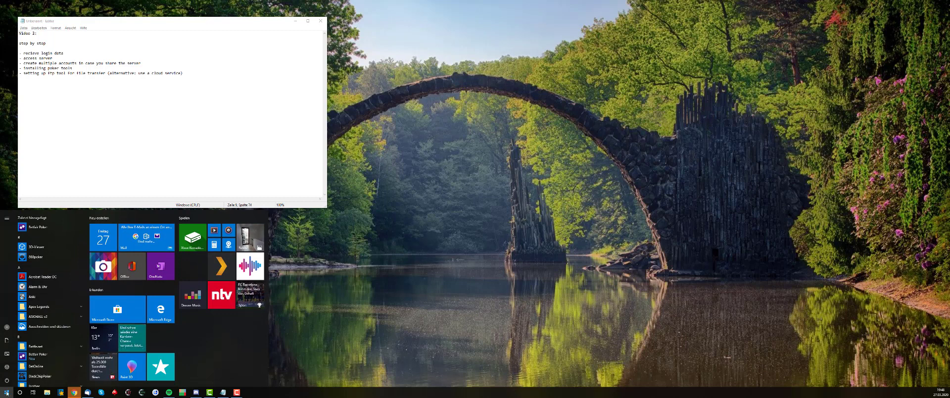
click(6, 394)
click(6, 392)
text(rd)
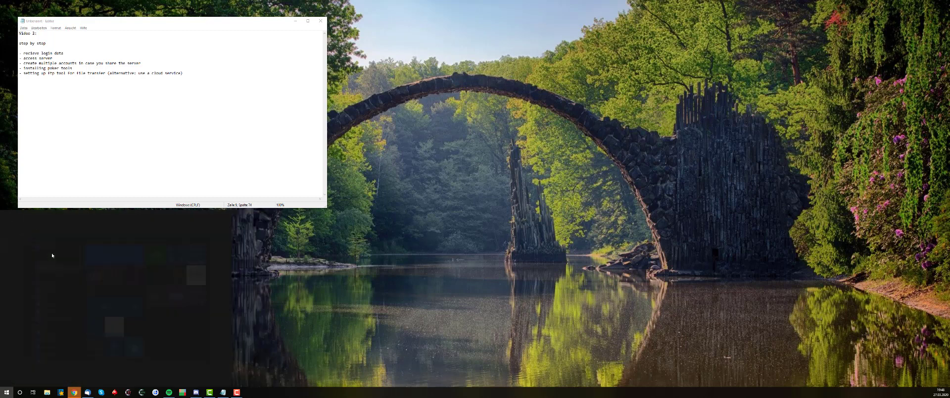
text(p)
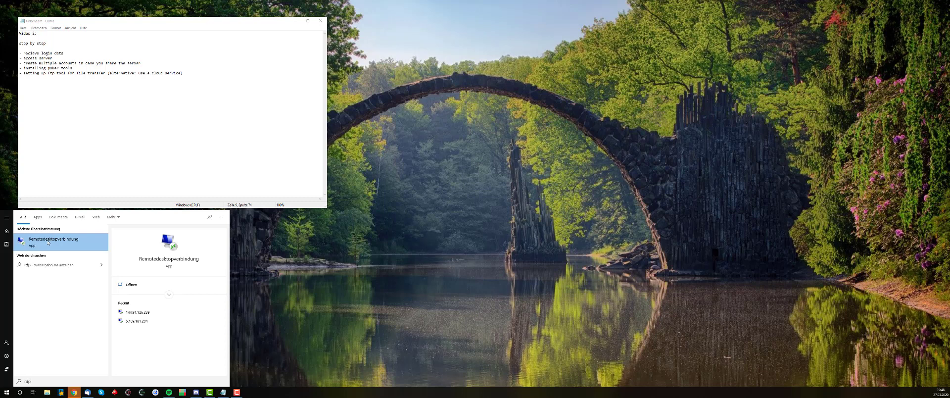
click(47, 242)
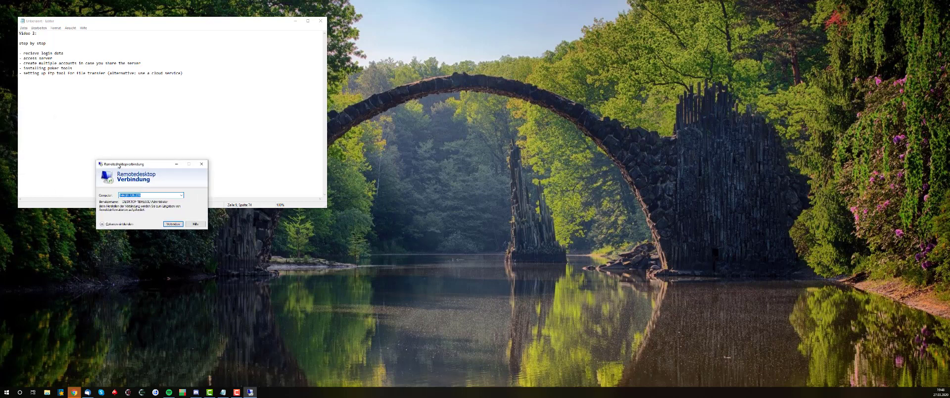
Set the user name to Administrator and connect with the pasted server password
click(157, 196)
click(103, 225)
click(176, 220)
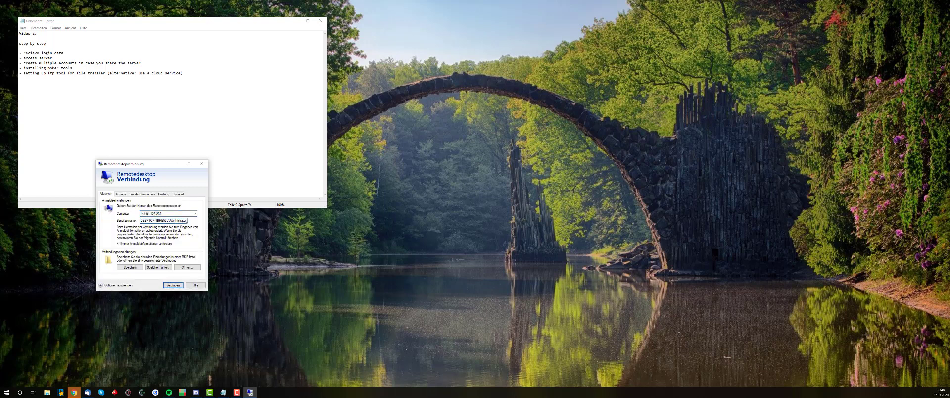
drag(188, 220, 140, 221)
click(147, 221)
key(ctrl+a)
text(A)
click(167, 285)
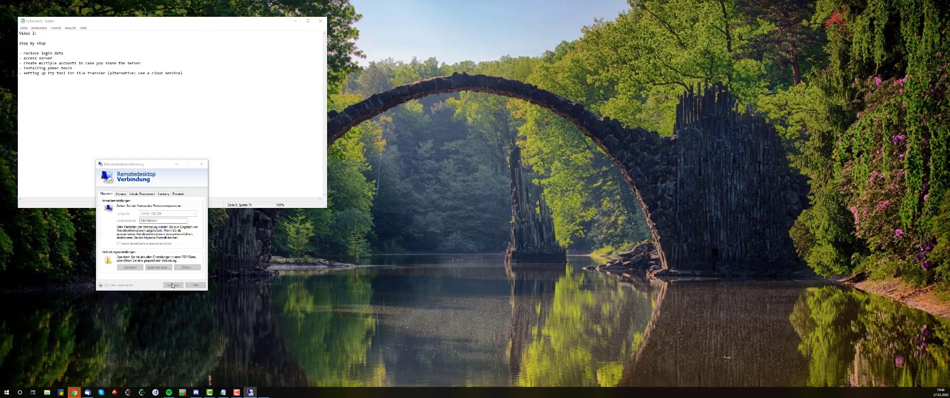
key(ctrl+v)
key(ctrl+a)
click(146, 221)
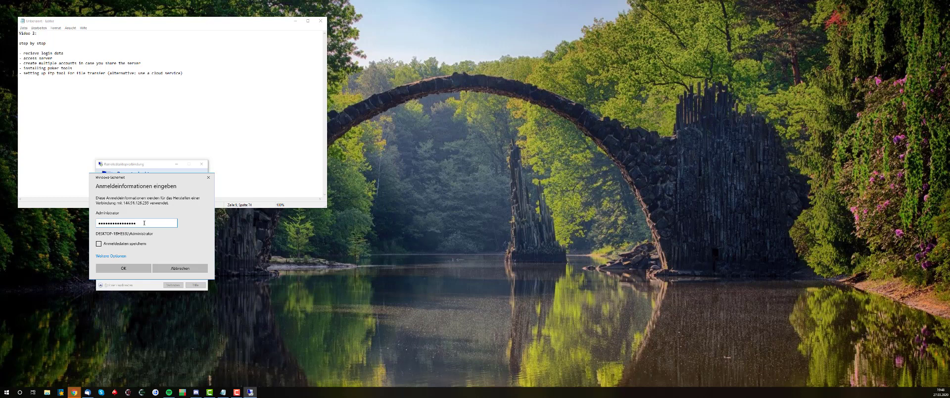
click(126, 269)
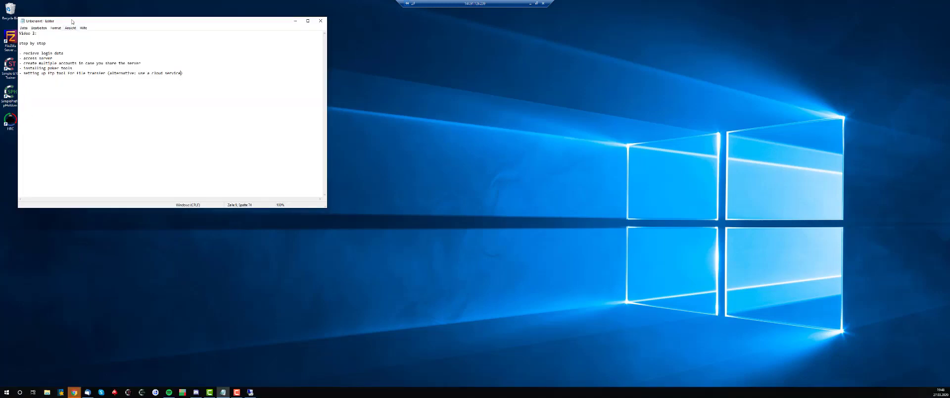
Minimize the notes and open Control Panel's list of all user accounts on the server
drag(74, 21, 137, 50)
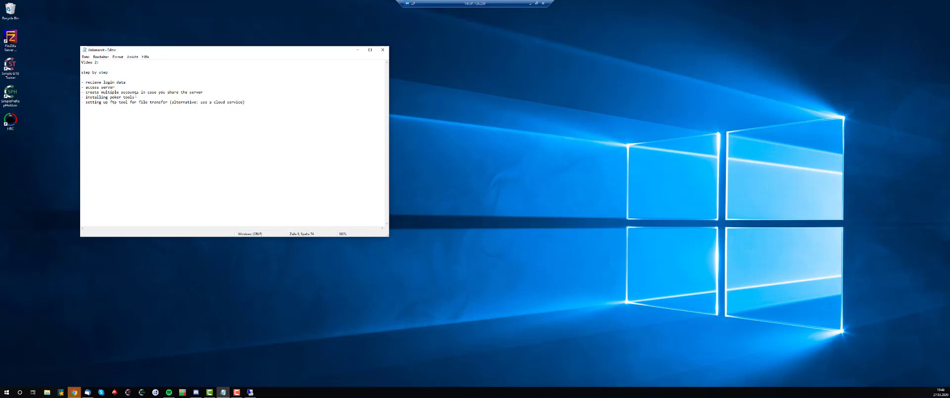
click(359, 50)
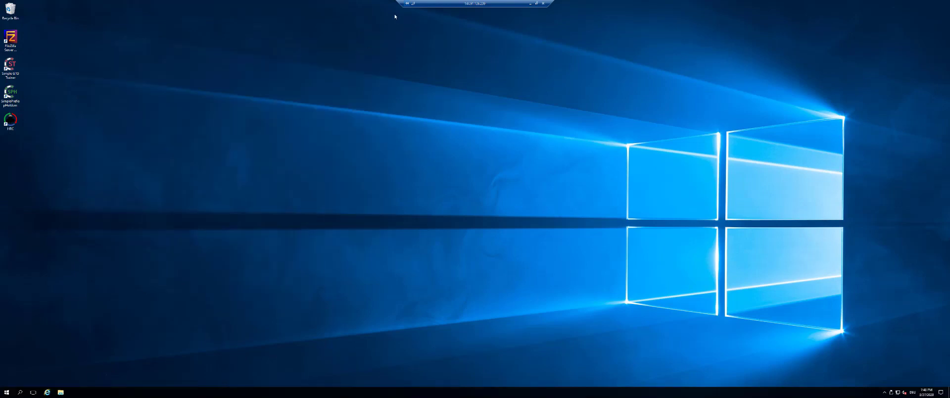
click(9, 393)
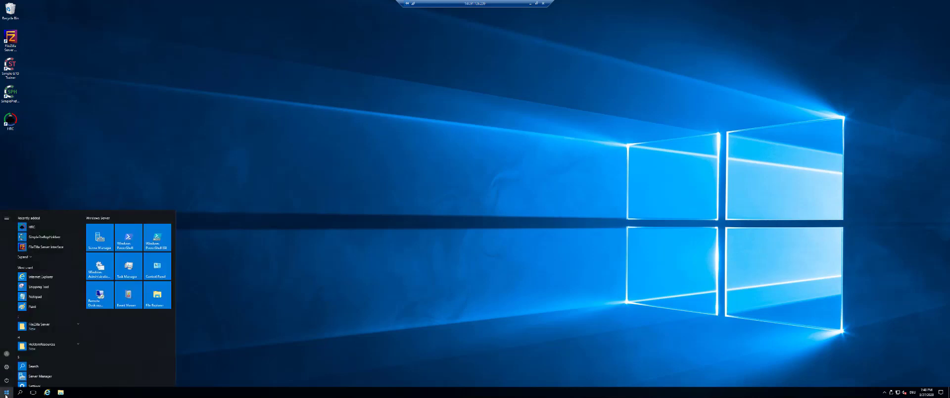
click(6, 393)
click(5, 393)
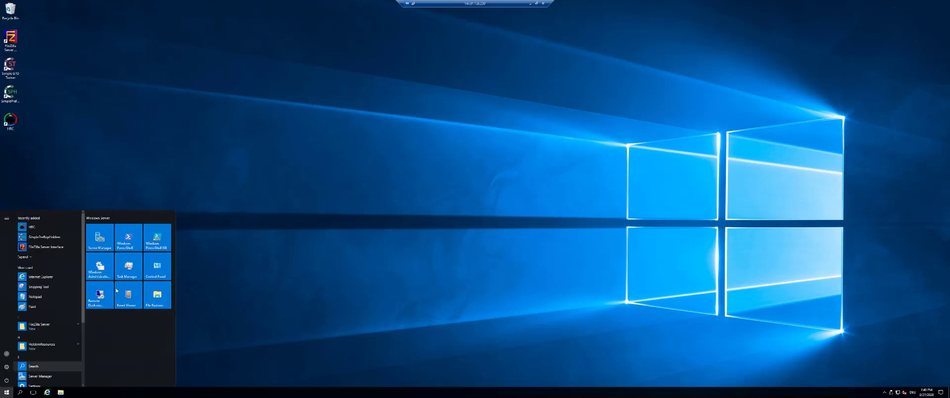
click(151, 264)
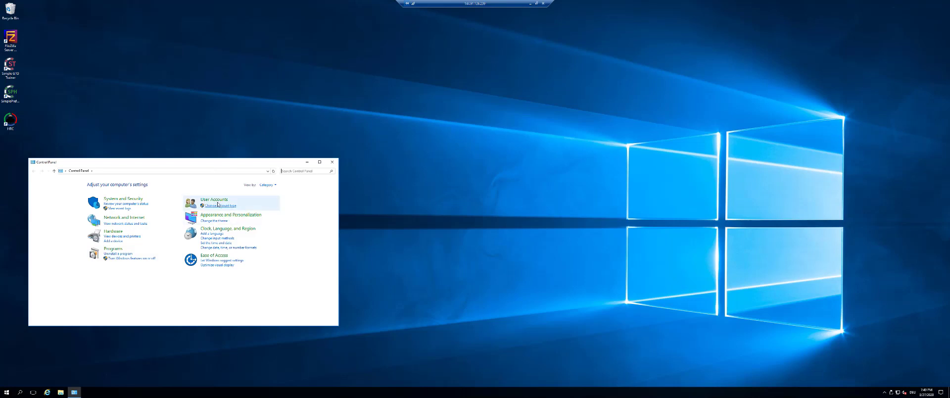
click(215, 202)
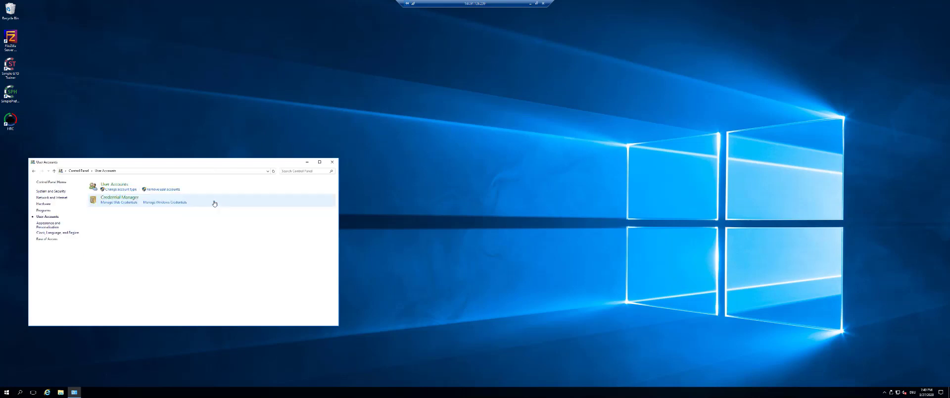
click(112, 185)
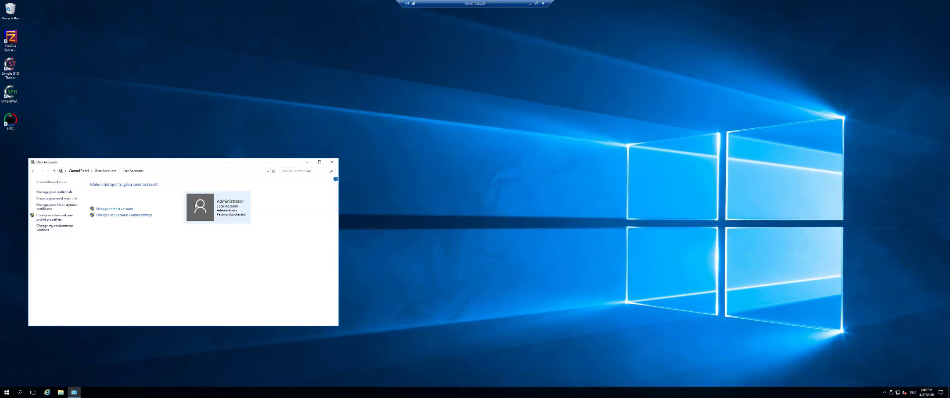
click(114, 209)
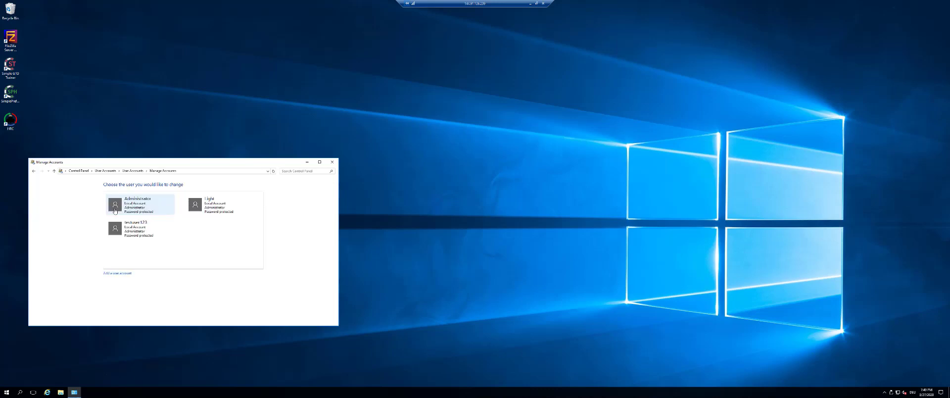
Delete the test user account along with its files and accept the warning
click(208, 200)
click(140, 228)
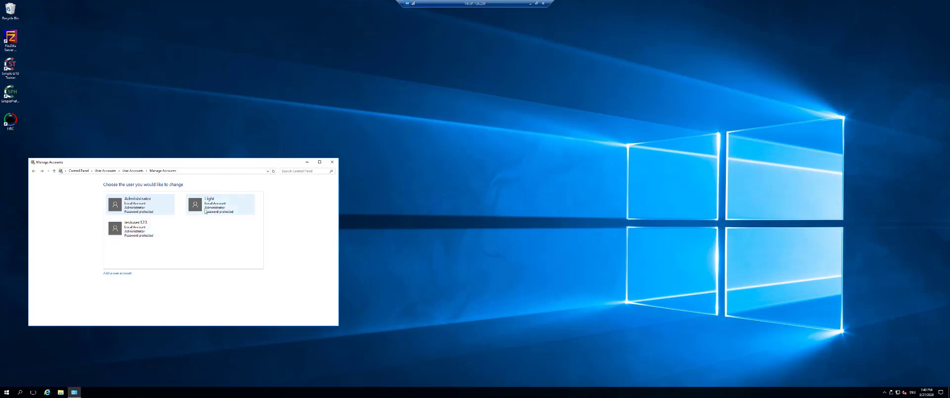
click(132, 230)
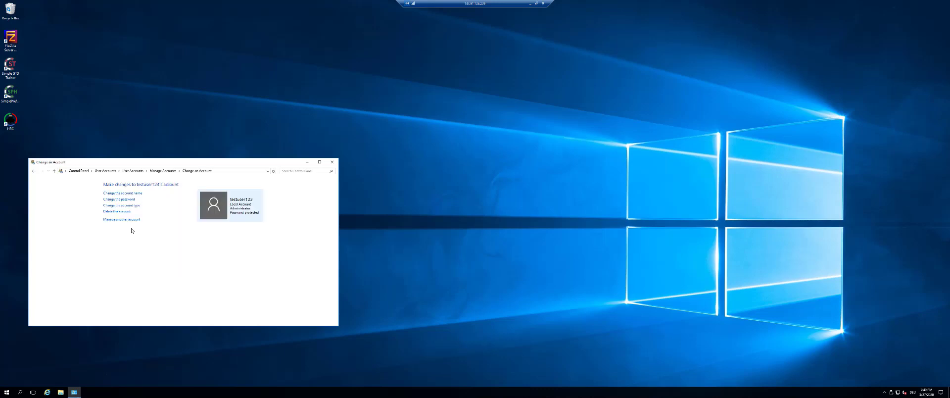
click(119, 212)
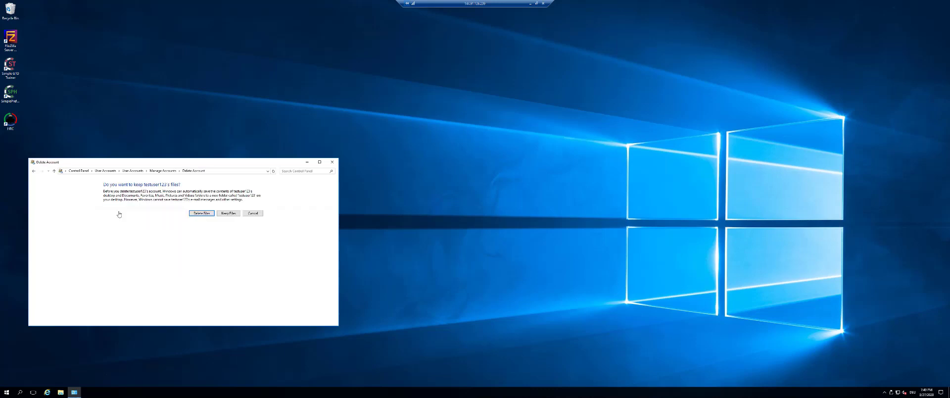
click(203, 214)
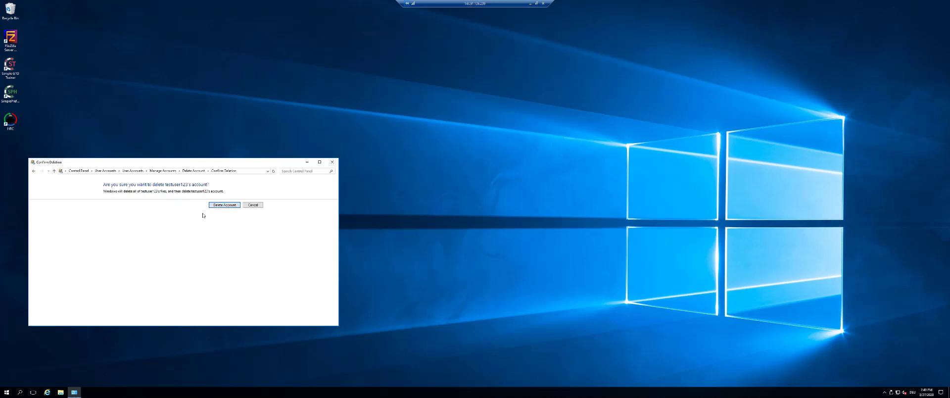
click(222, 204)
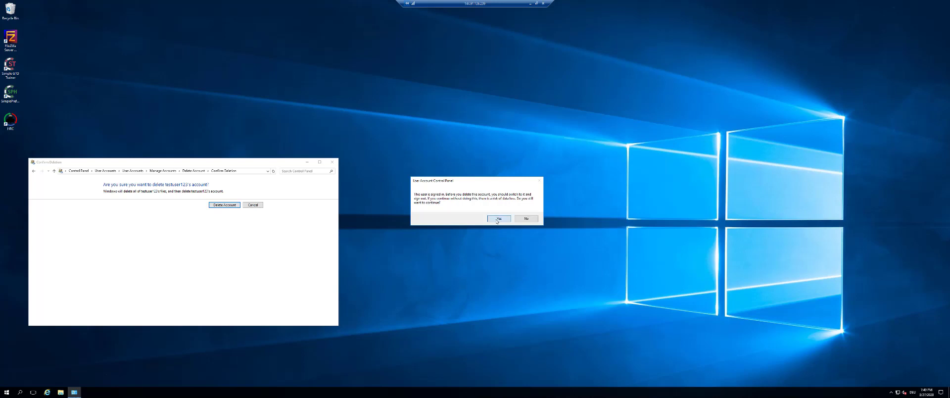
click(498, 219)
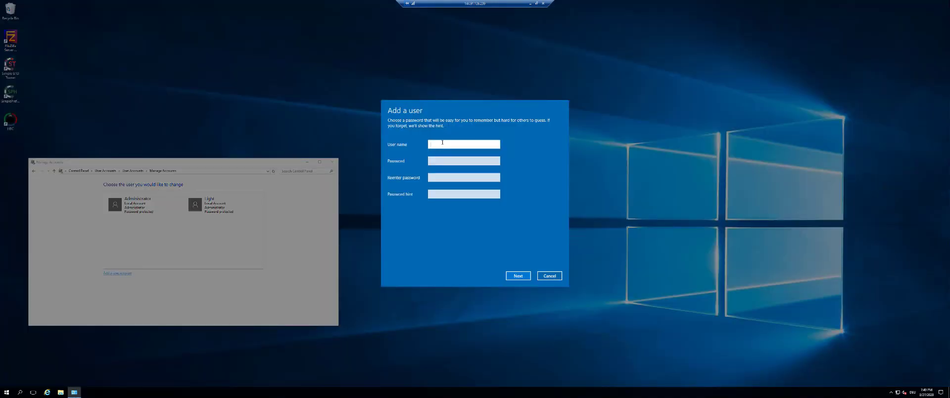
text(testuser123)
key(Tab)
text(t)
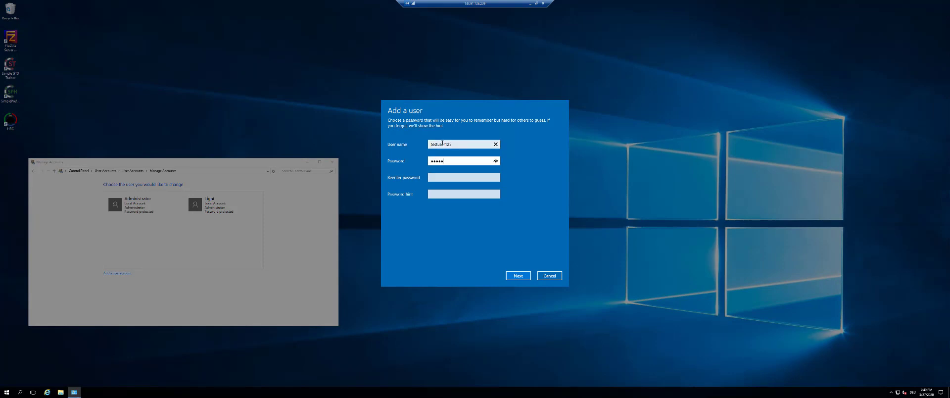
key(Tab)
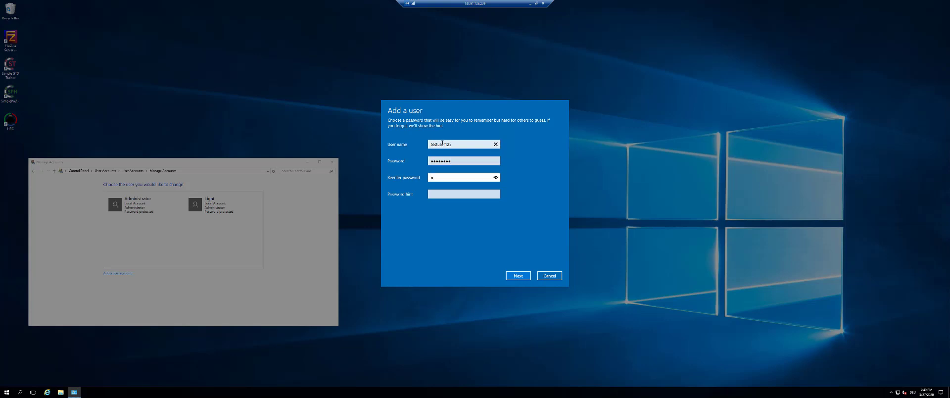
key(Tab)
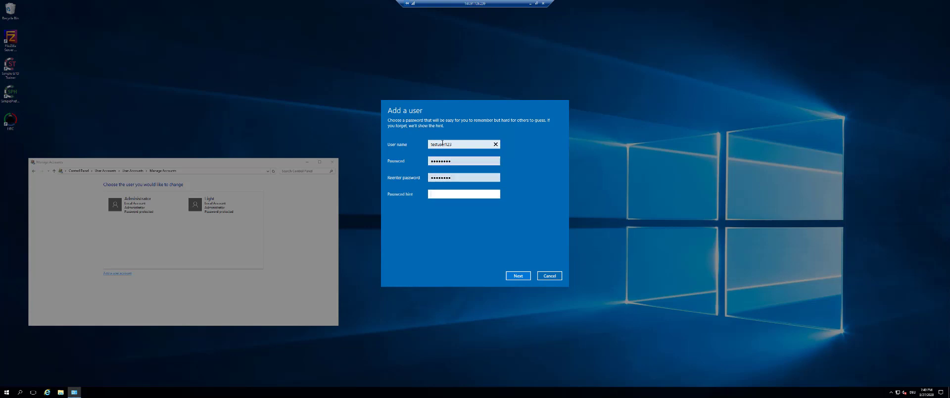
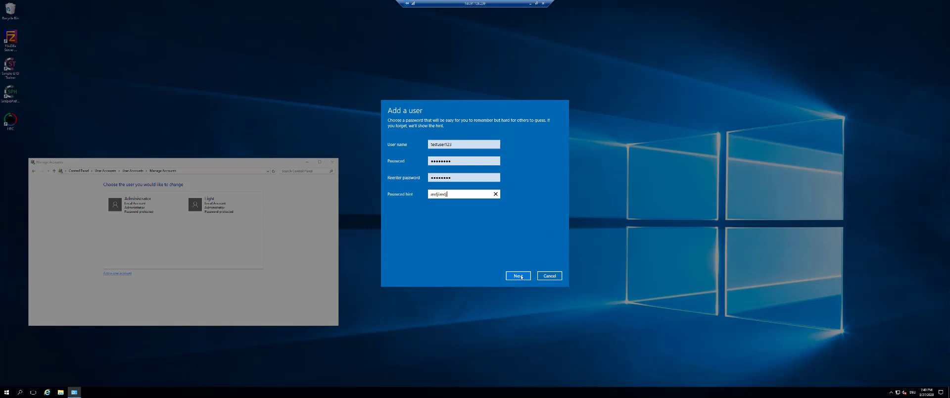
click(521, 277)
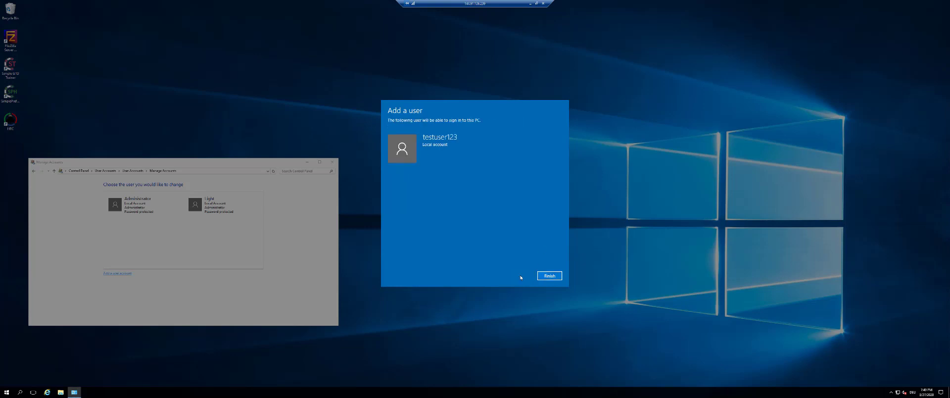
click(550, 276)
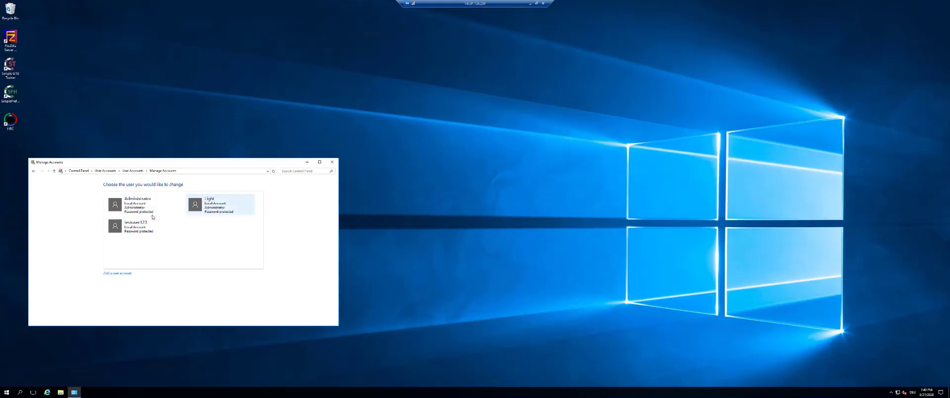
Change testuser123's account type from Standard to Administrator
click(115, 228)
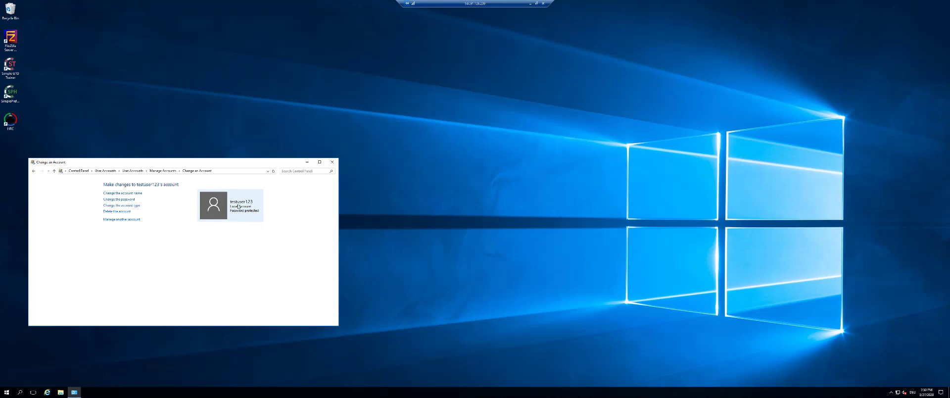
click(112, 221)
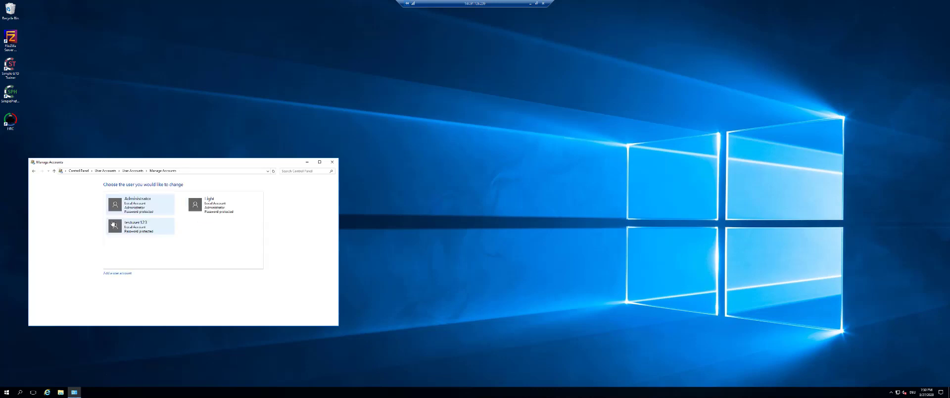
click(135, 228)
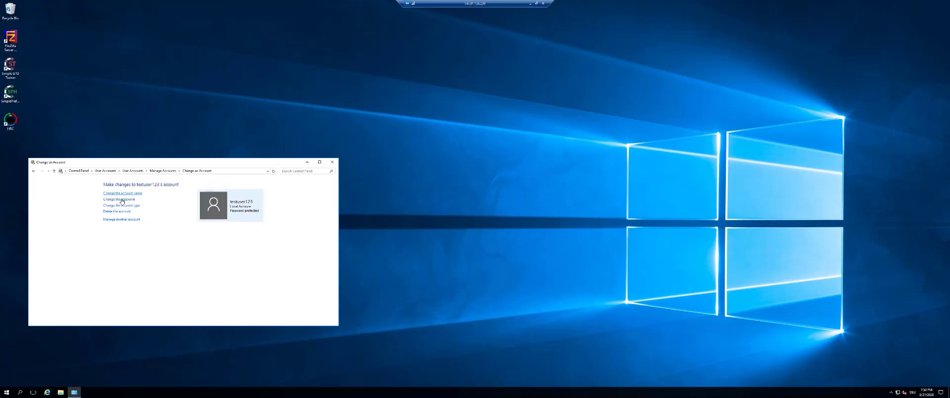
click(117, 205)
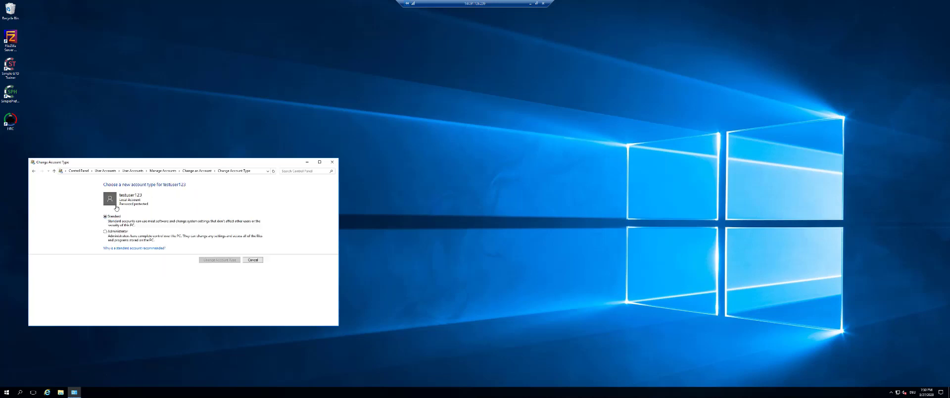
click(116, 233)
click(214, 261)
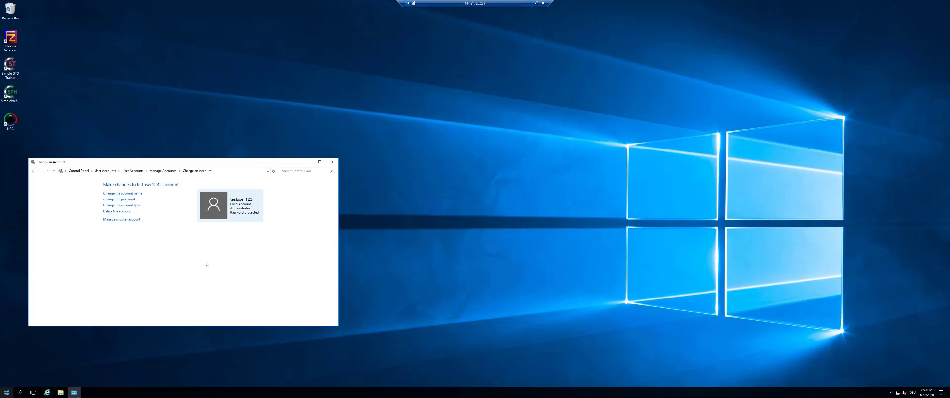
Minimize the Administrator session and launch a second Remote Desktop Connection
click(529, 3)
click(6, 392)
text(remote)
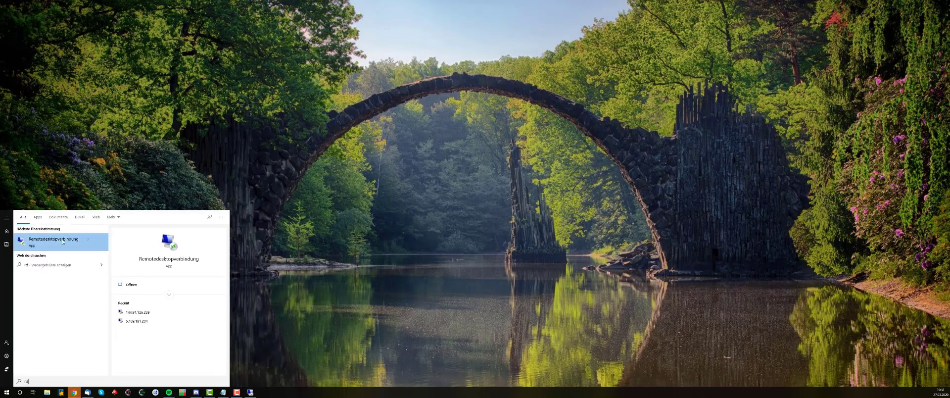
click(62, 242)
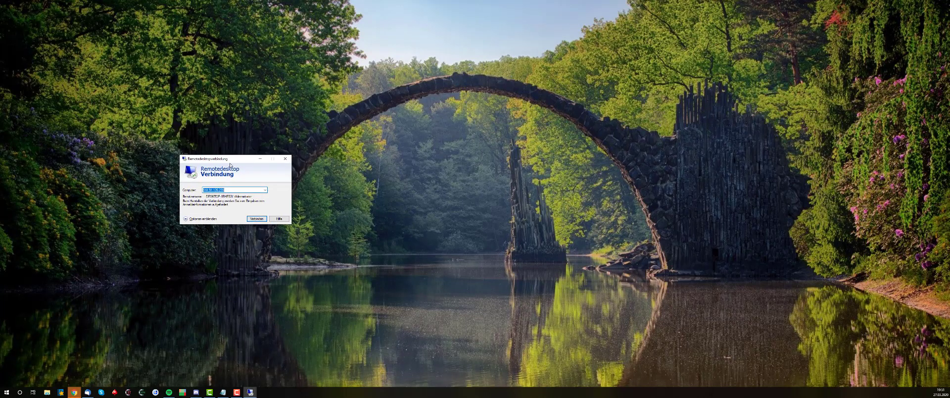
click(260, 219)
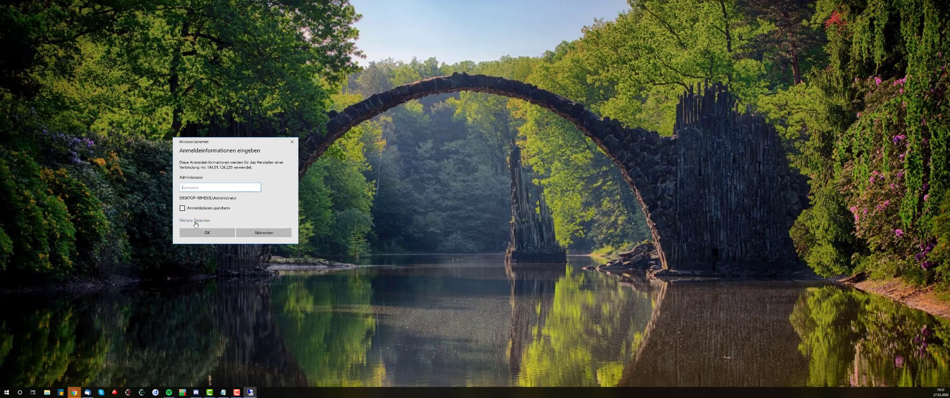
click(239, 233)
Replace the user name with testuser123 and connect with its password
click(198, 218)
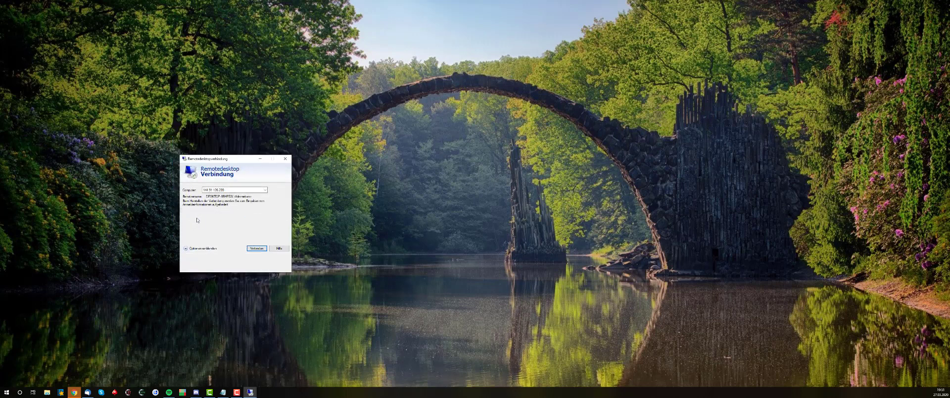
double_click(245, 215)
drag(239, 215, 253, 214)
key(ctrl+a)
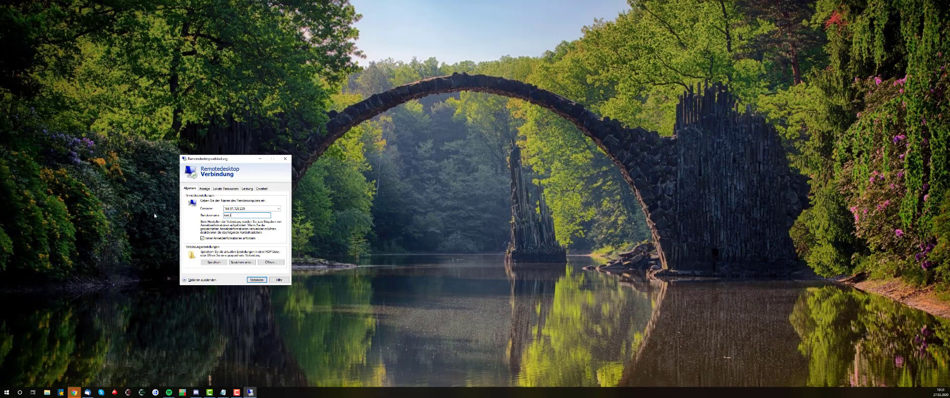
key(Return)
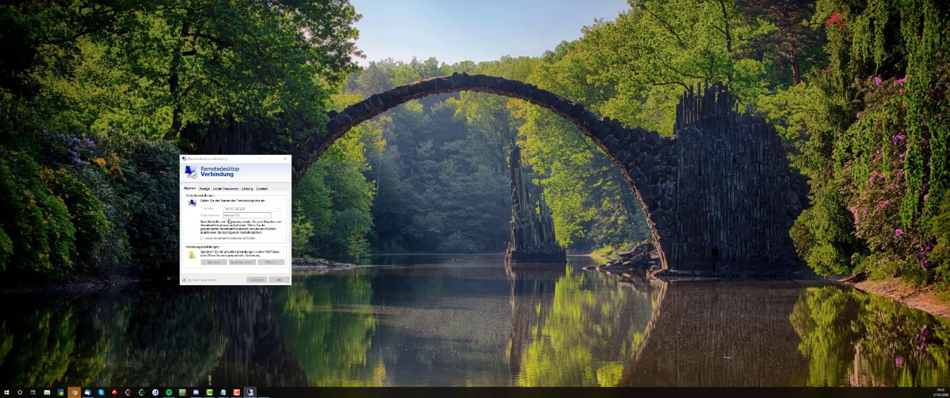
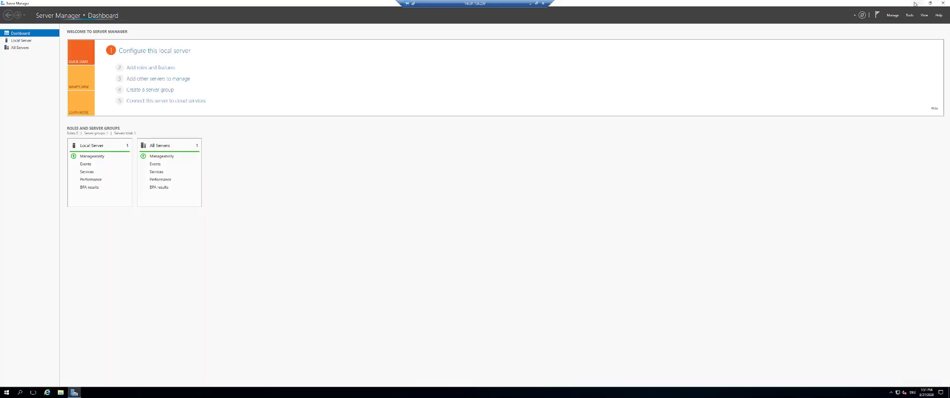
Minimize Server Manager and close FileZilla Server in the testuser123 session
click(918, 3)
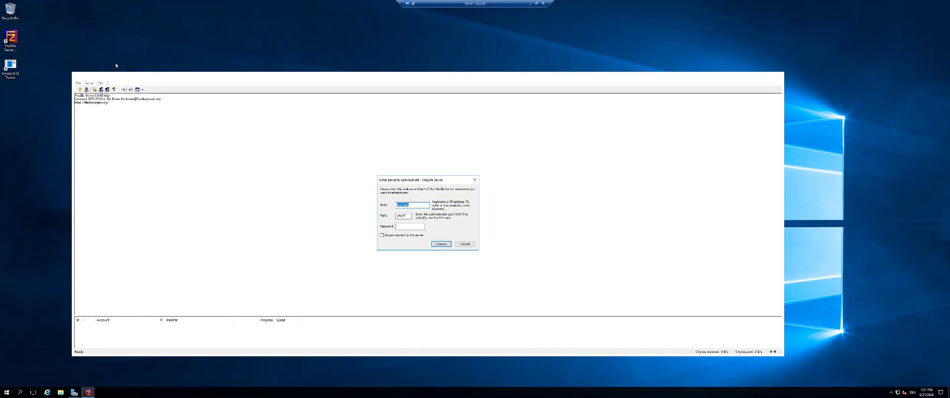
click(474, 179)
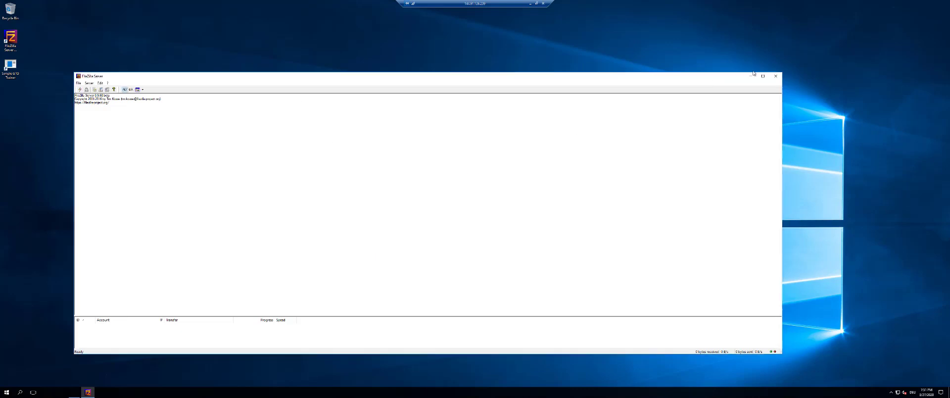
click(773, 75)
Restore both remote sessions to windows and arrange them side by side
double_click(449, 4)
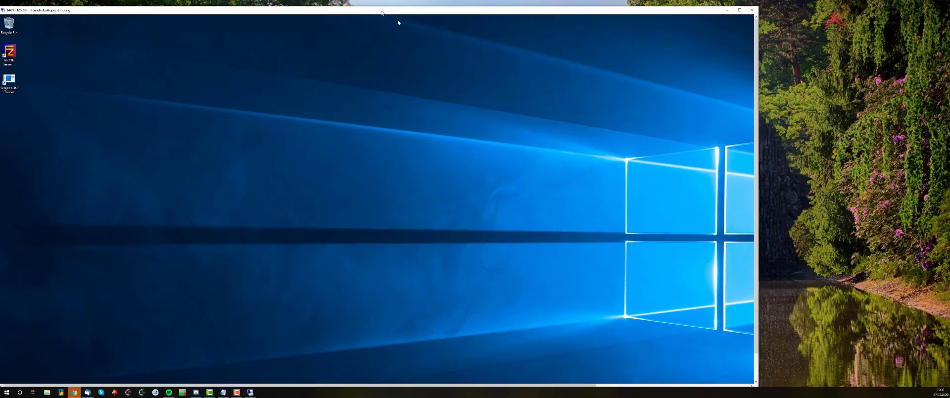
mouse_move(251, 392)
click(226, 371)
double_click(449, 4)
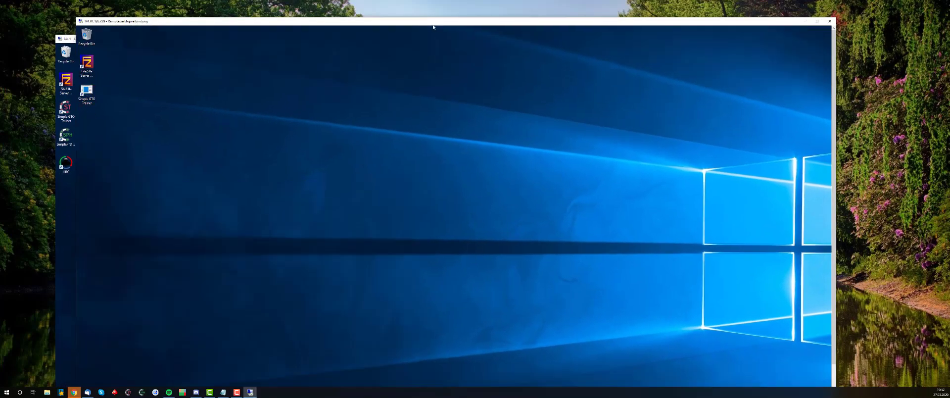
mouse_move(57, 24)
mouse_down()
mouse_move(196, 17)
mouse_move(461, 101)
mouse_up()
double_click(60, 36)
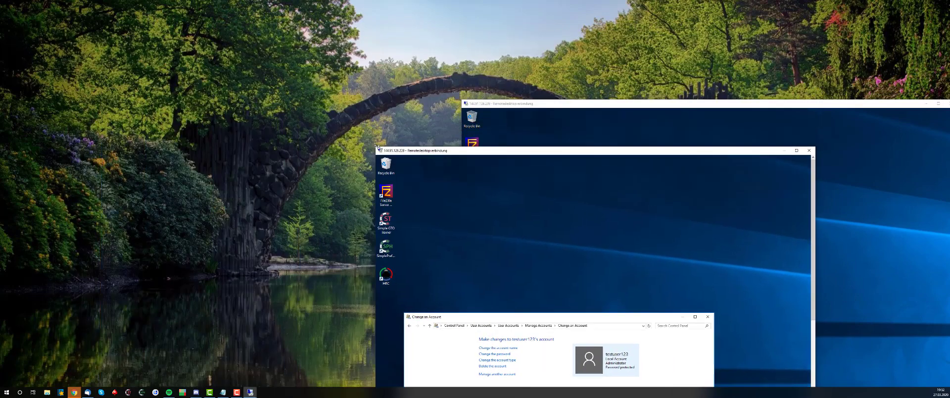
mouse_move(444, 153)
mouse_down()
mouse_move(89, 60)
mouse_move(77, 22)
mouse_up()
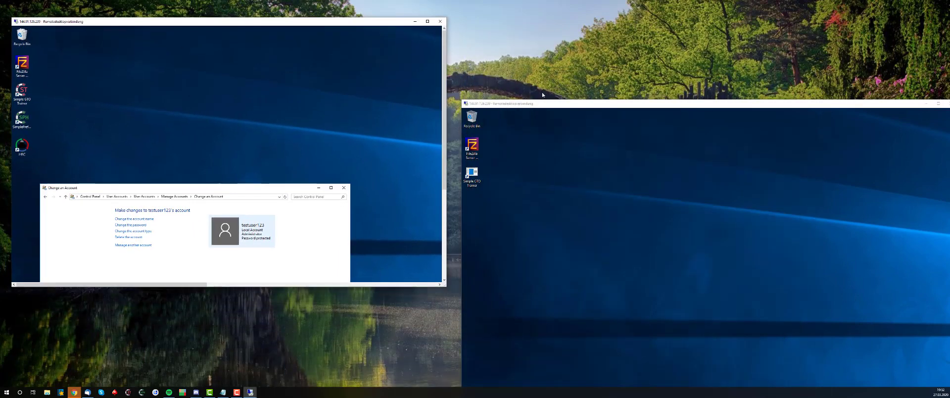
mouse_move(545, 103)
mouse_down()
mouse_move(515, 30)
mouse_move(537, 15)
mouse_up()
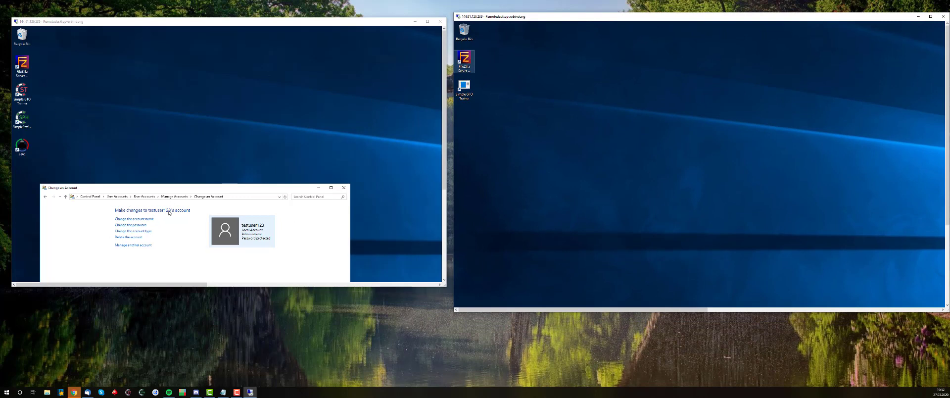
click(462, 173)
key(super+shift+Up)
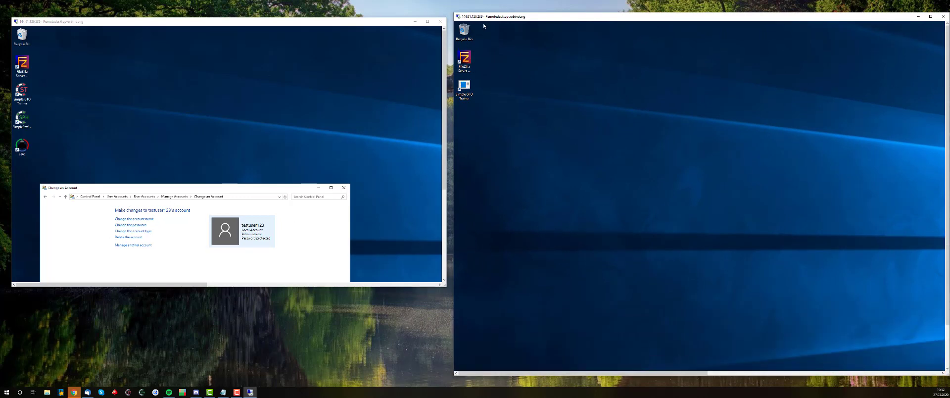
drag(486, 16, 487, 12)
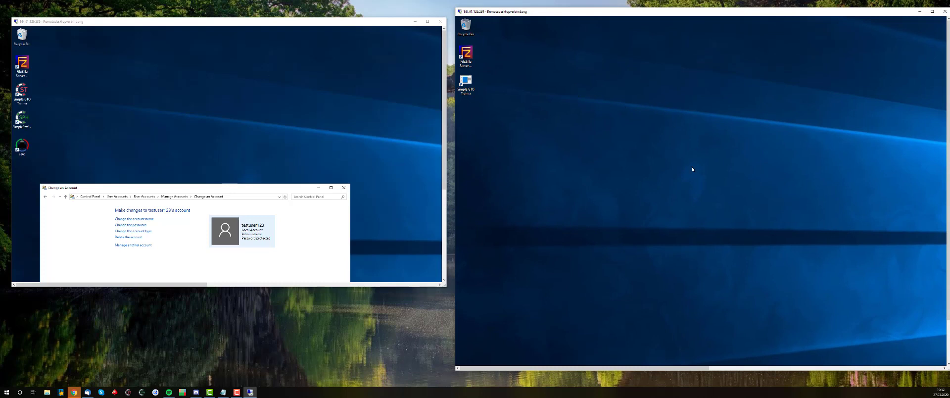
drag(672, 125, 722, 281)
drag(791, 11, 784, 13)
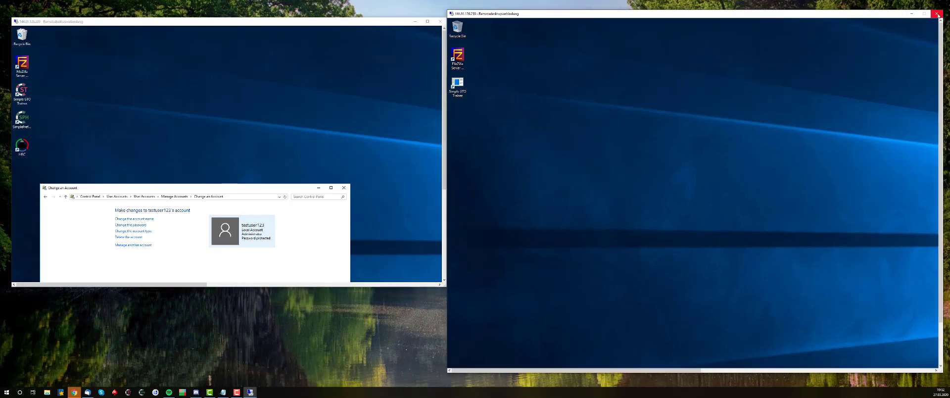
Close the testuser123 session, then delete testuser123 and its files as Administrator
click(937, 13)
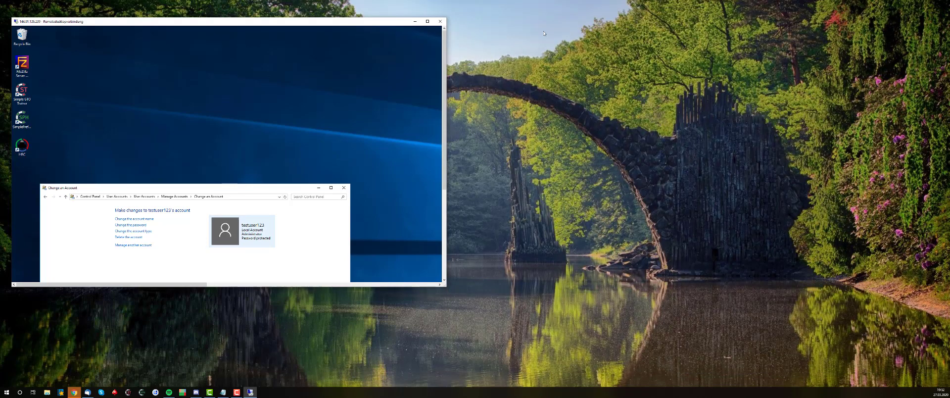
click(428, 21)
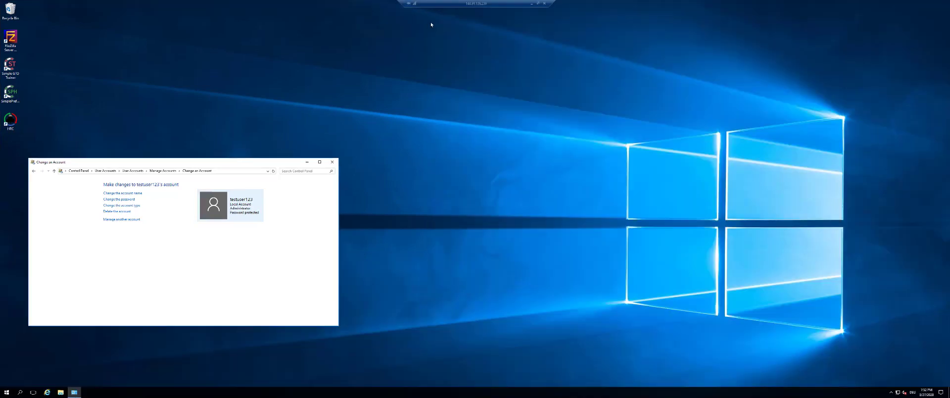
click(117, 211)
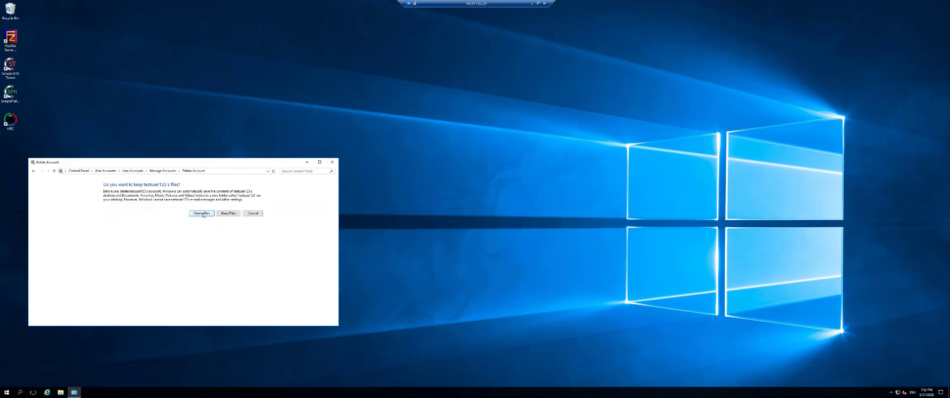
click(203, 214)
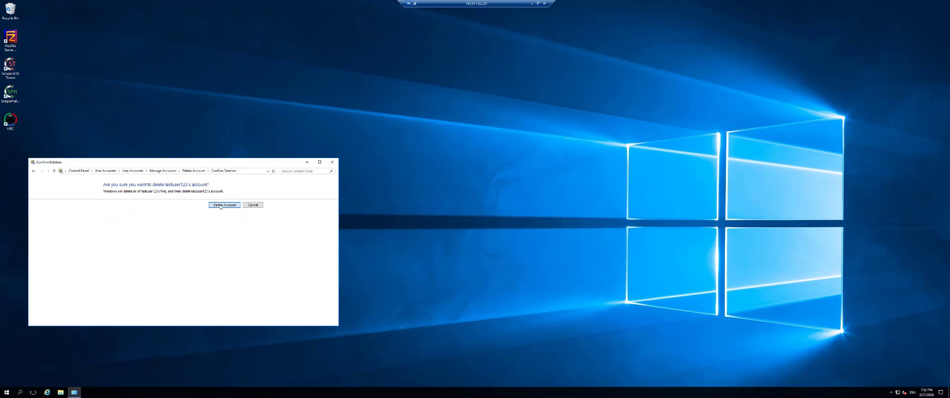
click(221, 205)
click(492, 215)
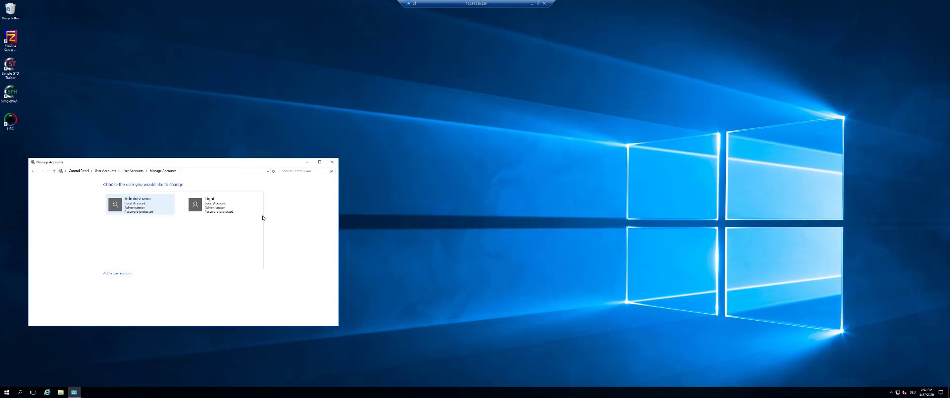
click(335, 162)
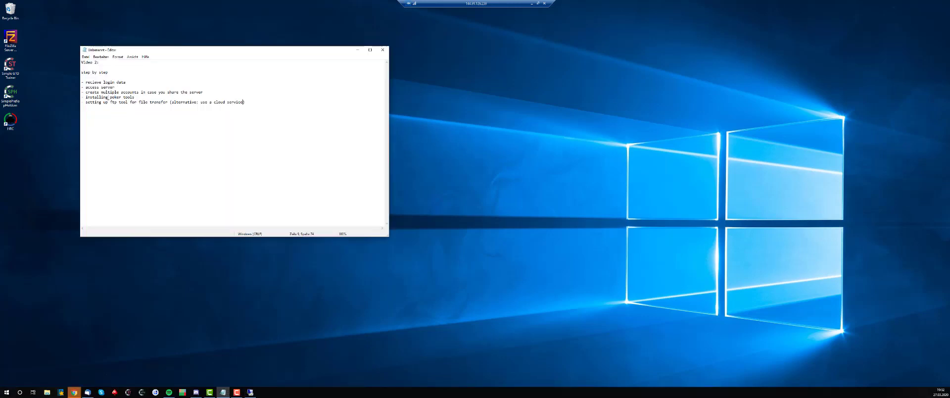
Load simplepoker.com/en/ in Internet Explorer on the server
click(358, 50)
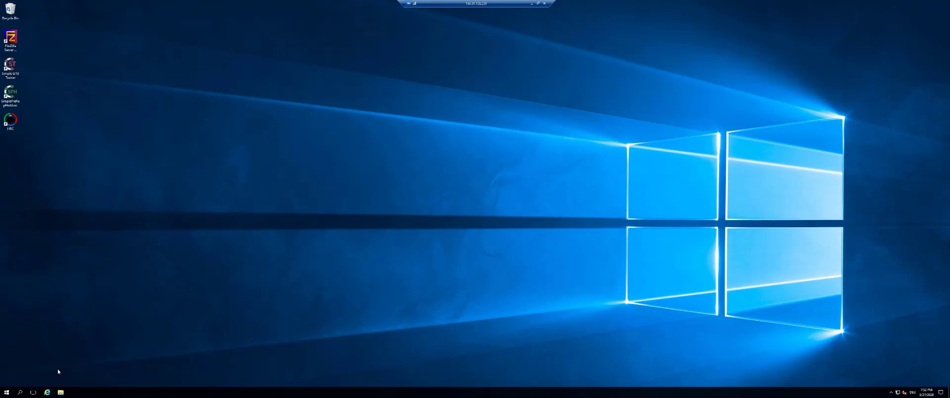
click(48, 392)
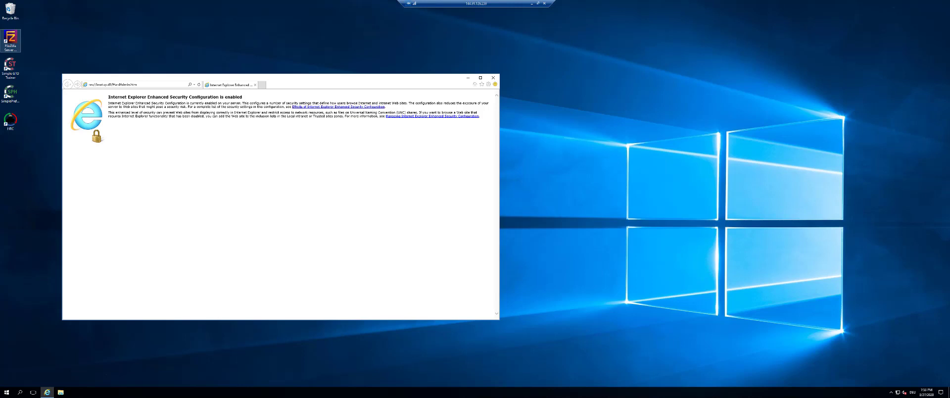
click(138, 84)
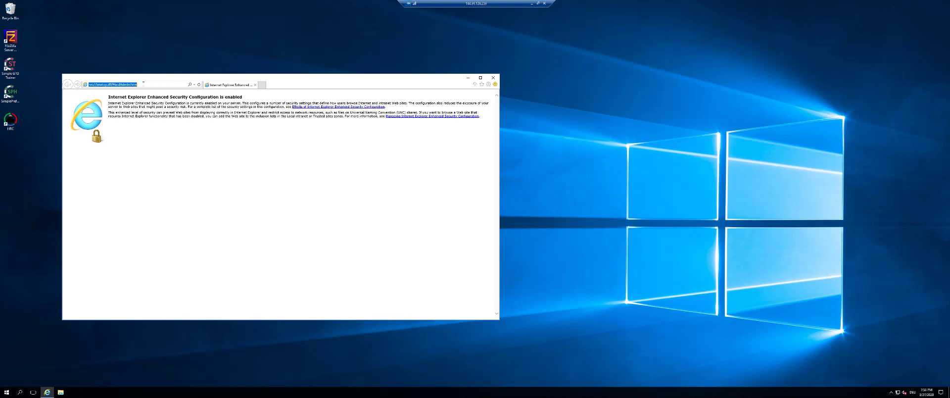
text(https://simplepoker.com/en/)
key(Return)
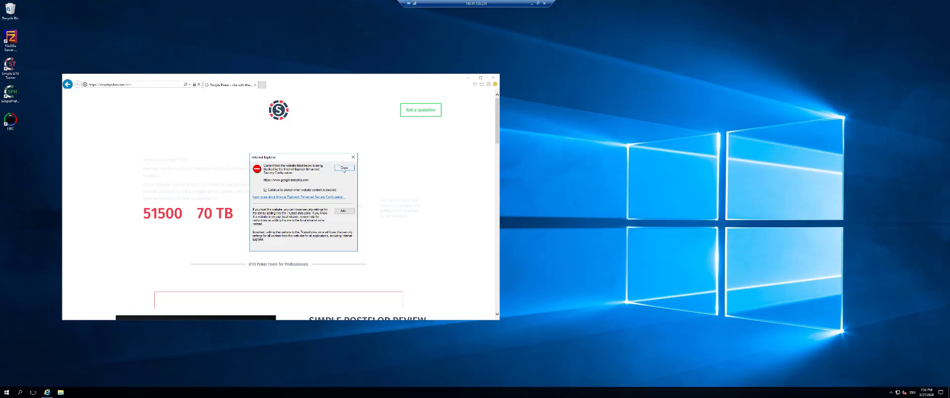
Dismiss both blocked-content warnings and check the Internet zone's security level in Internet Options
click(344, 168)
click(515, 157)
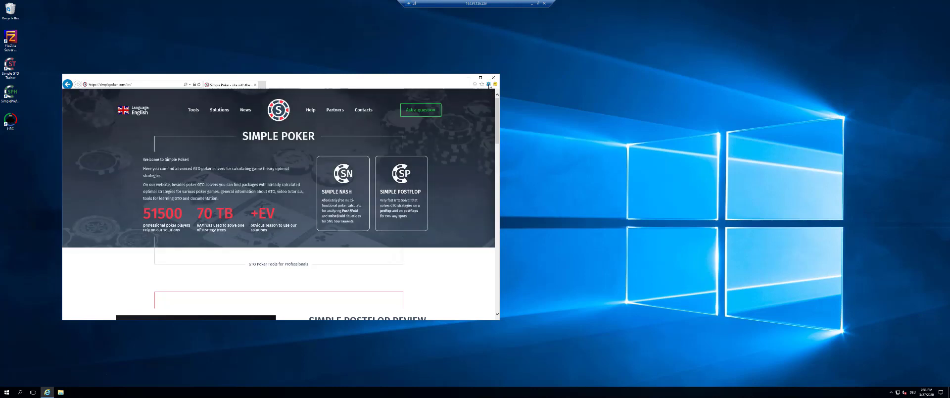
click(489, 84)
click(456, 153)
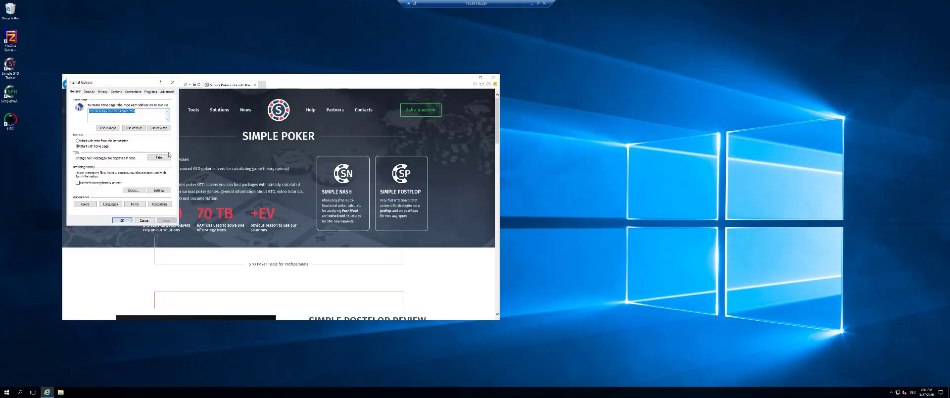
click(95, 93)
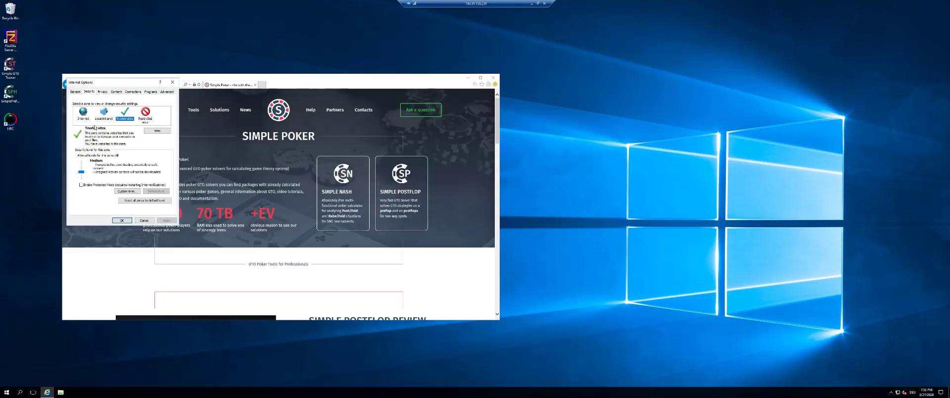
key(Left)
key(Left)
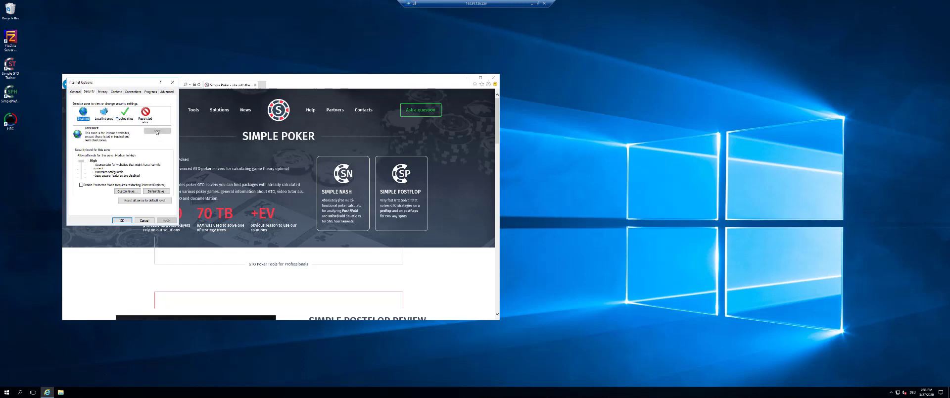
click(172, 83)
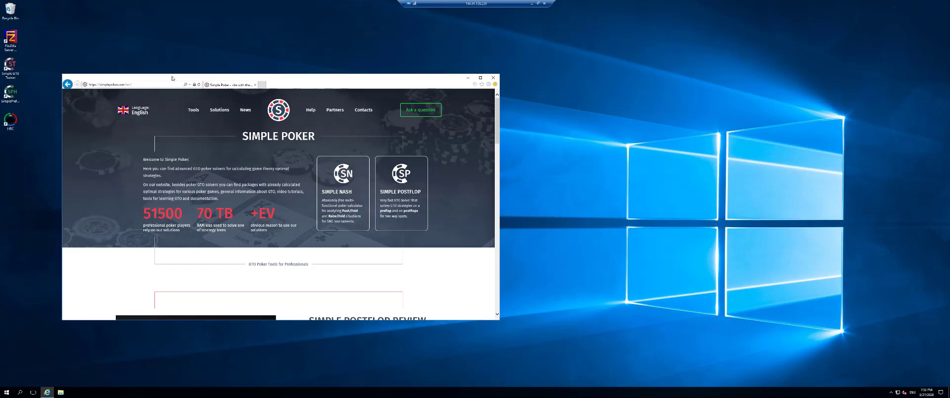
drag(173, 74, 174, 20)
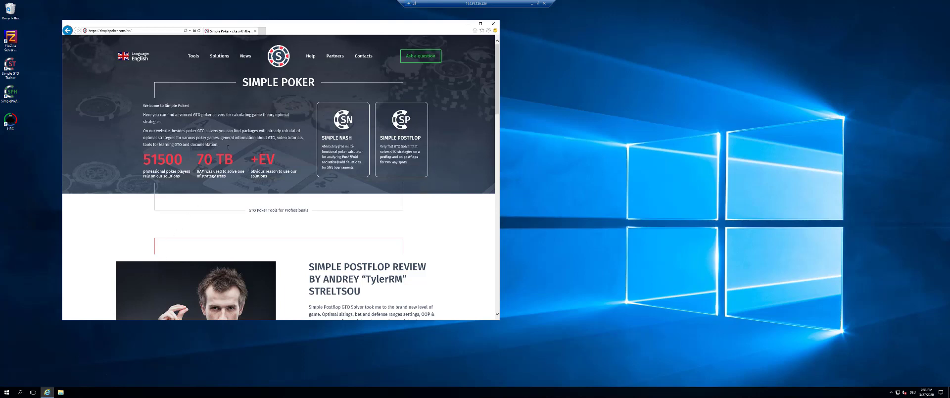
Scroll the Simple Poker homepage and inspect the address bar's history dropdown
scroll(275, 122, down, 3)
scroll(275, 121, up, 3)
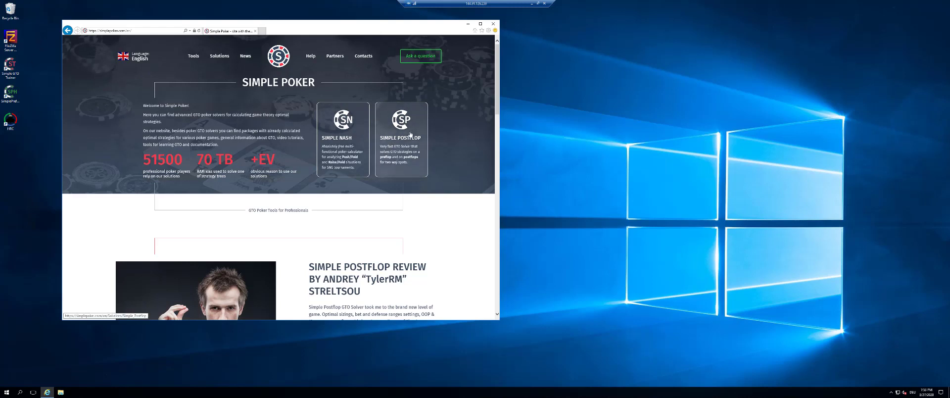
click(146, 31)
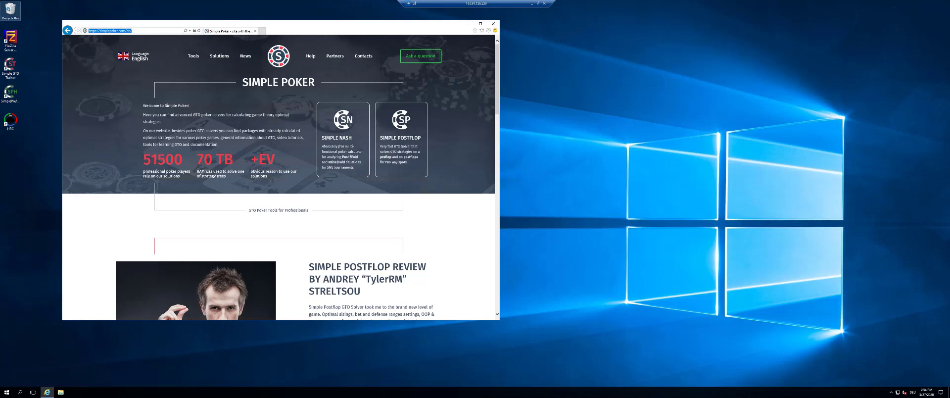
click(146, 31)
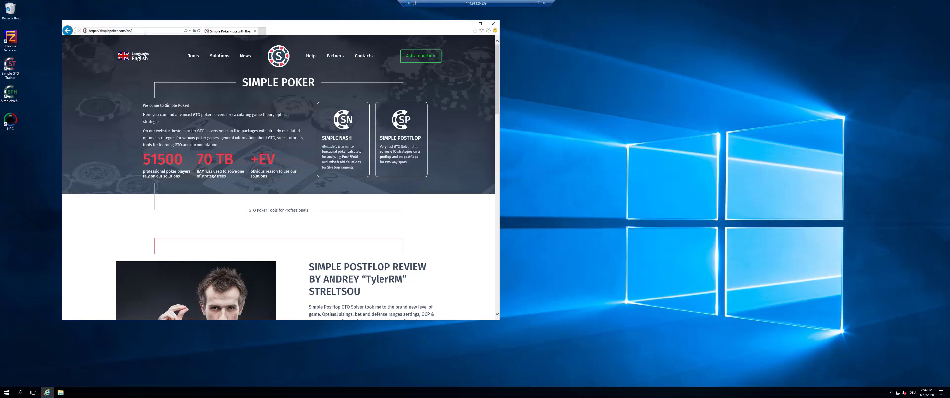
click(133, 31)
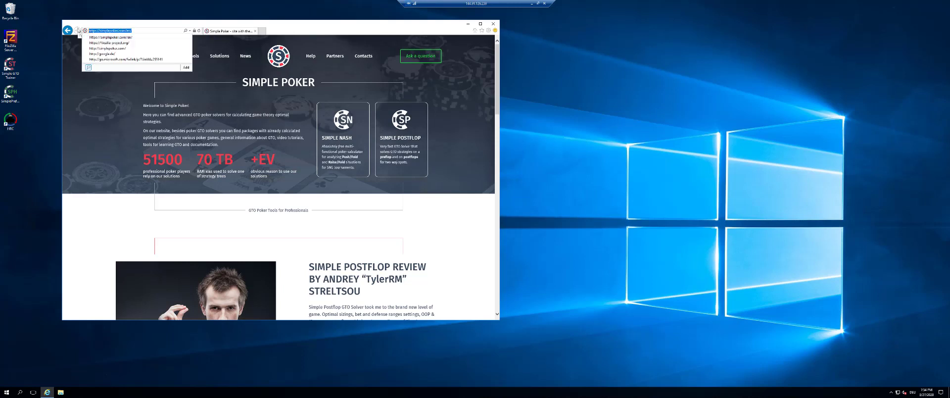
click(135, 30)
click(124, 102)
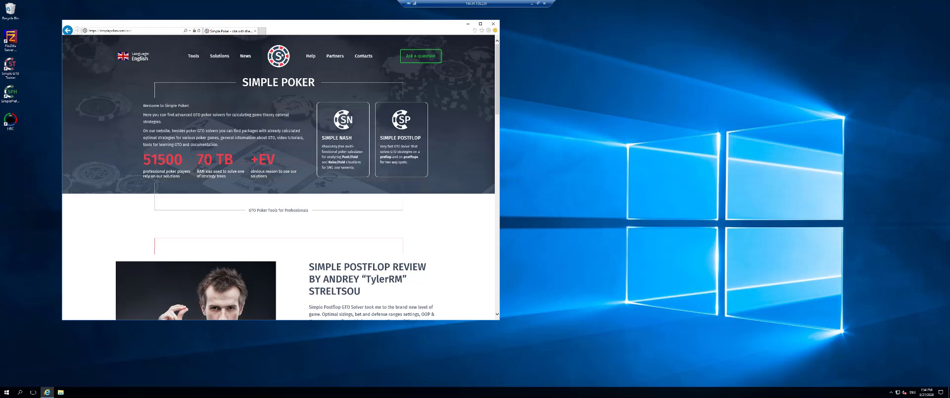
In a new tab, dismiss the blocked-content warning and load the PioSOLVER website
click(261, 31)
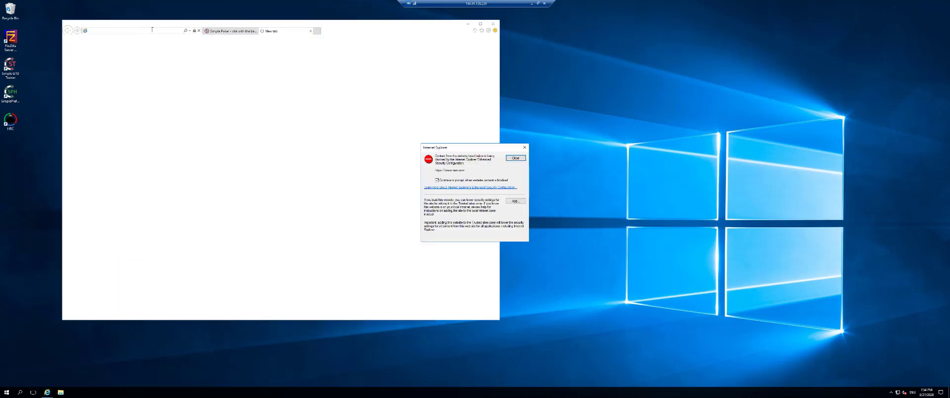
key(alt+c)
click(524, 148)
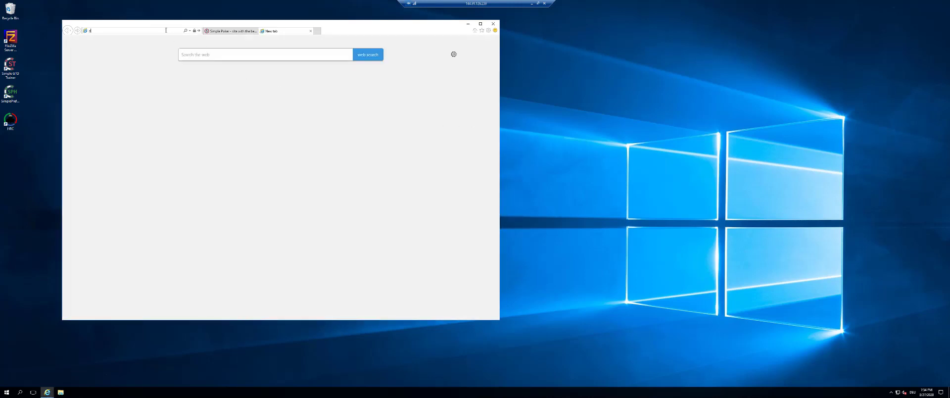
text(piosolver.com)
key(Return)
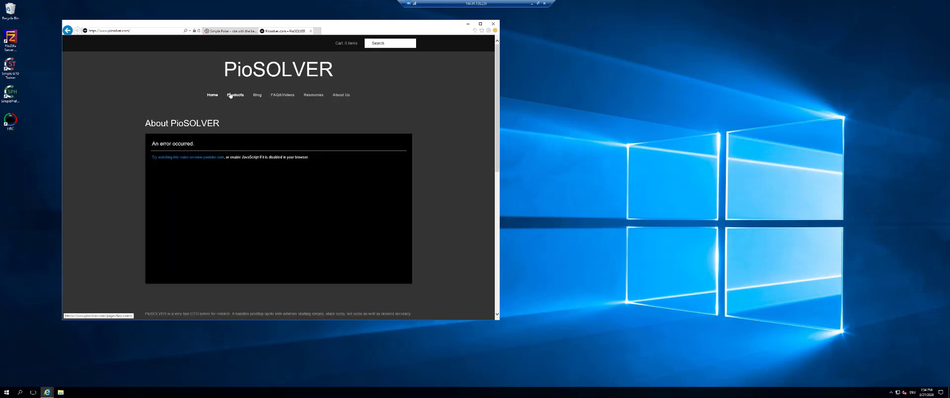
Download PioSOLVER free from Products > PioSOLVER free, then close IE with all its tabs
click(242, 97)
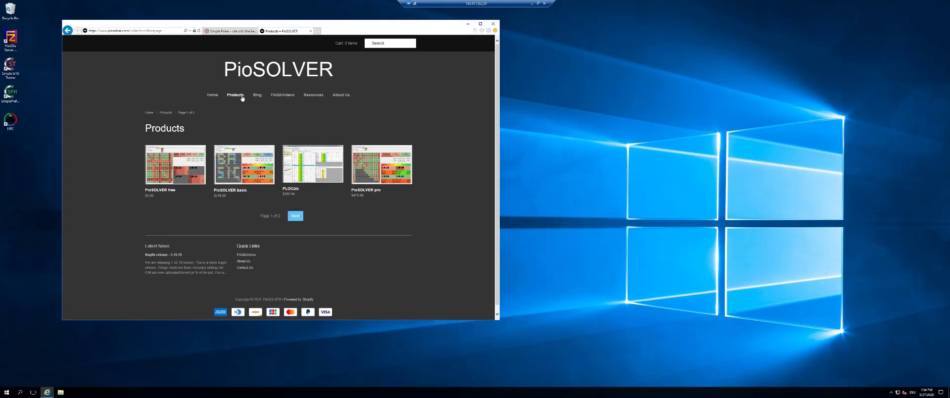
click(159, 193)
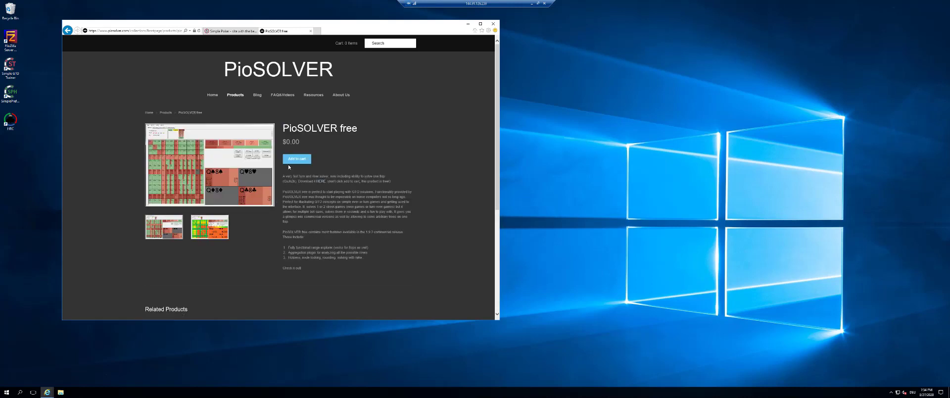
click(322, 182)
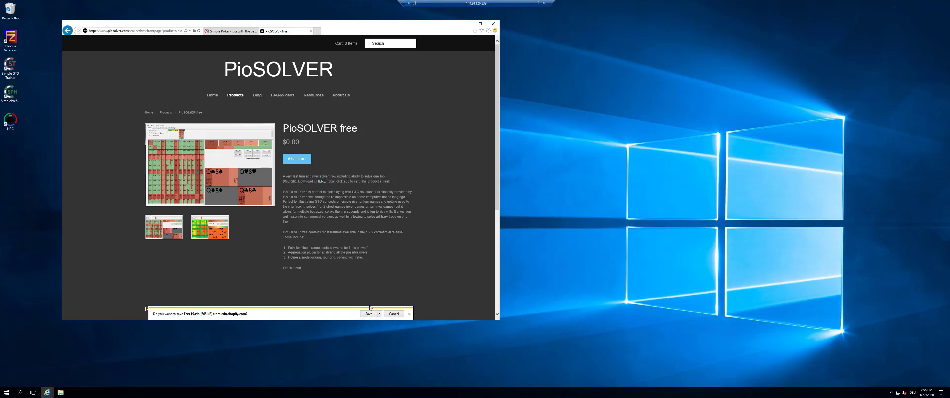
click(495, 25)
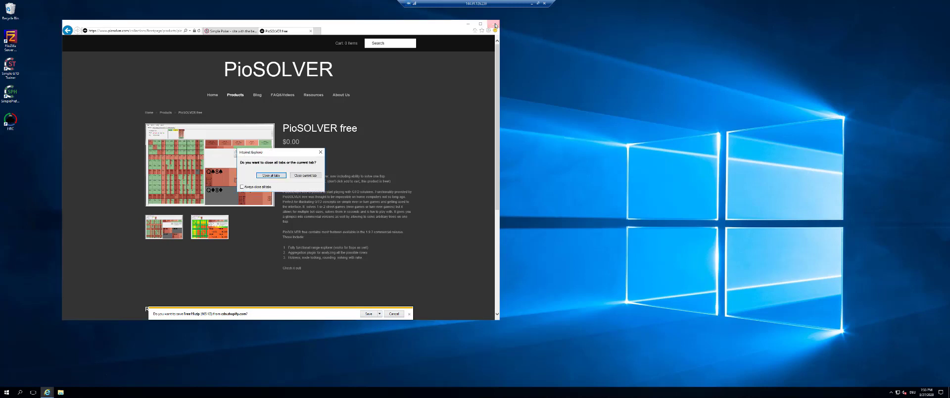
click(283, 176)
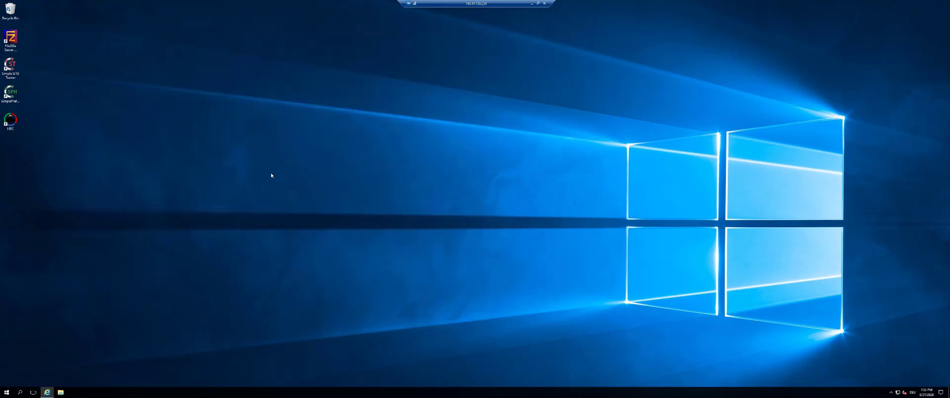
click(60, 392)
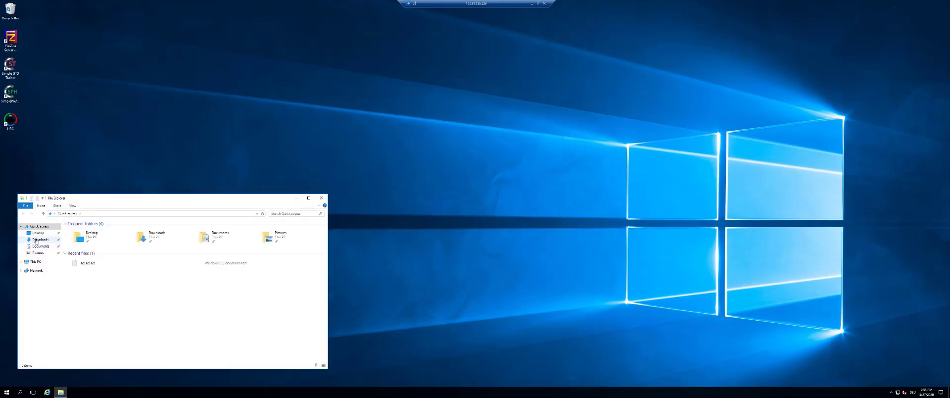
click(36, 240)
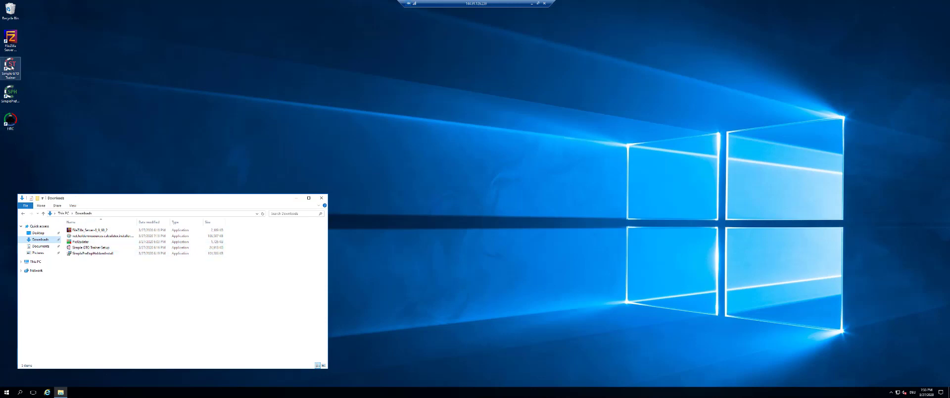
click(82, 242)
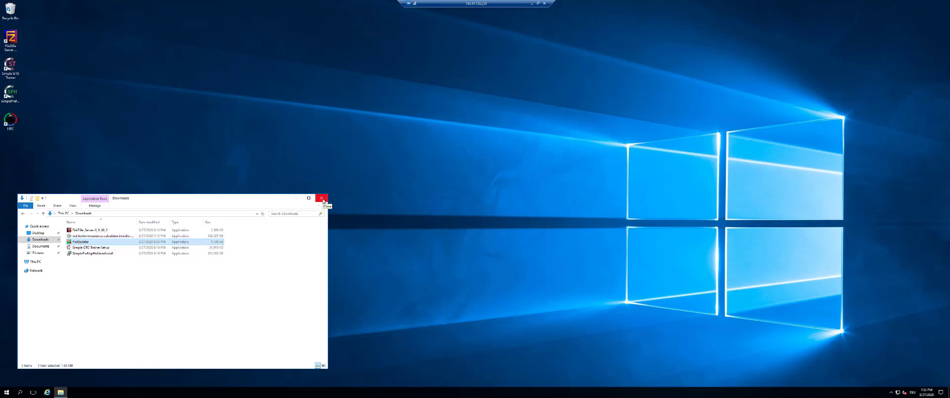
click(322, 200)
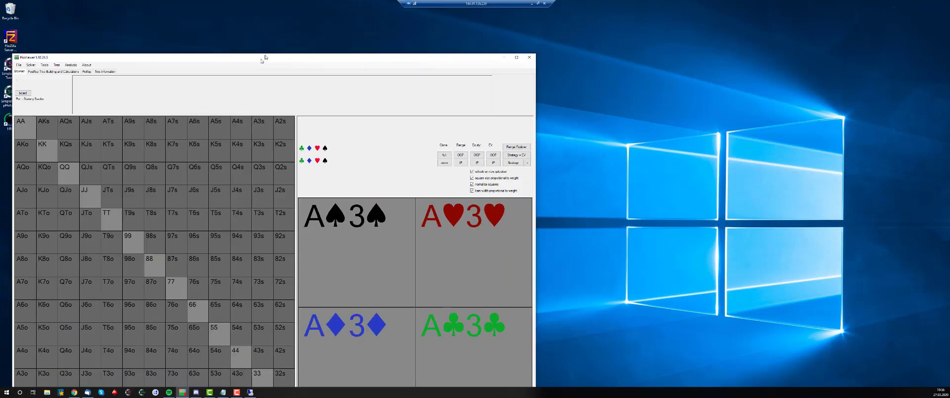
Open PioViewer's Run Arbitrary Solver Command console, then close it and PioSolver
drag(264, 58, 294, 15)
click(78, 22)
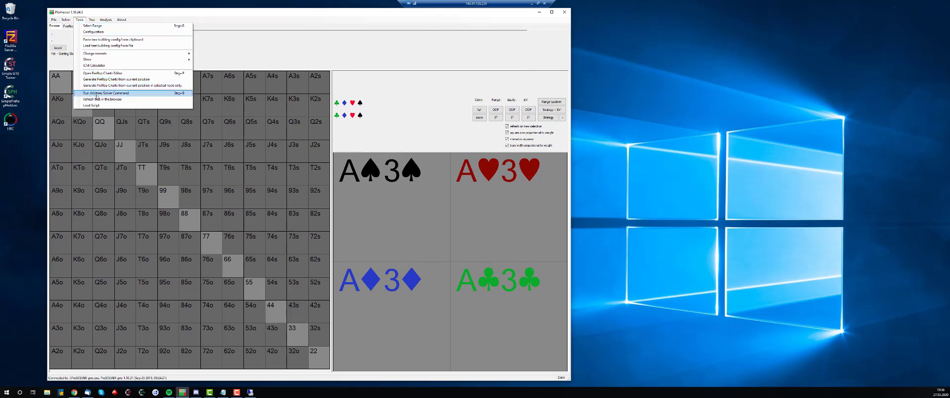
click(98, 97)
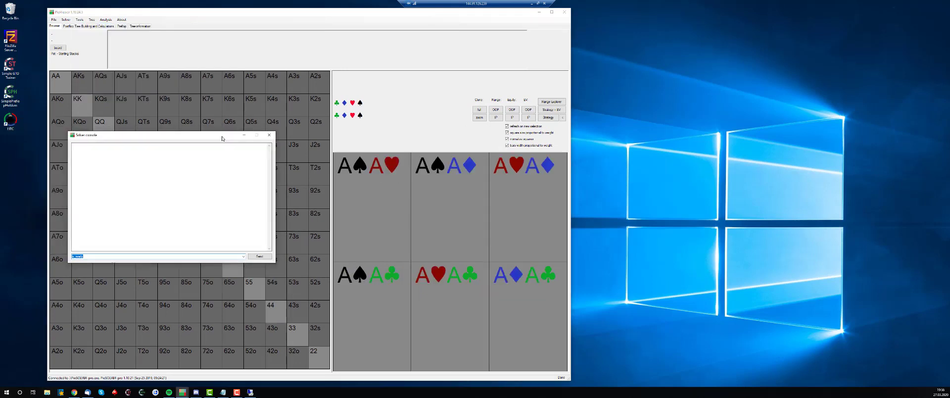
text(sh)
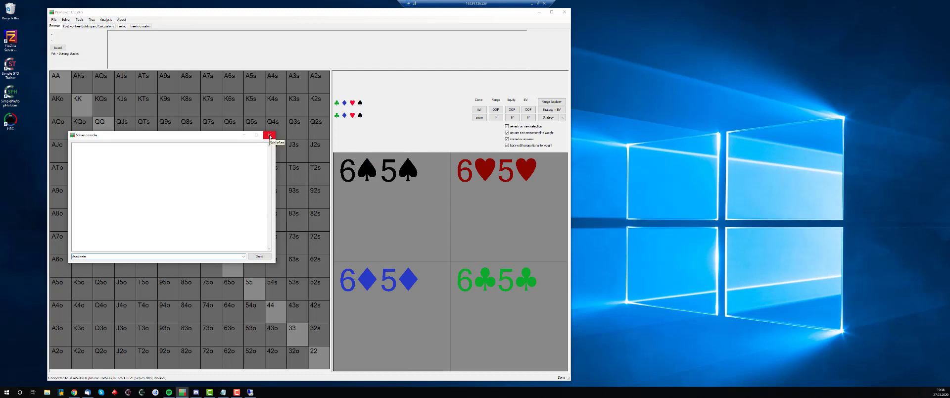
click(268, 135)
click(563, 15)
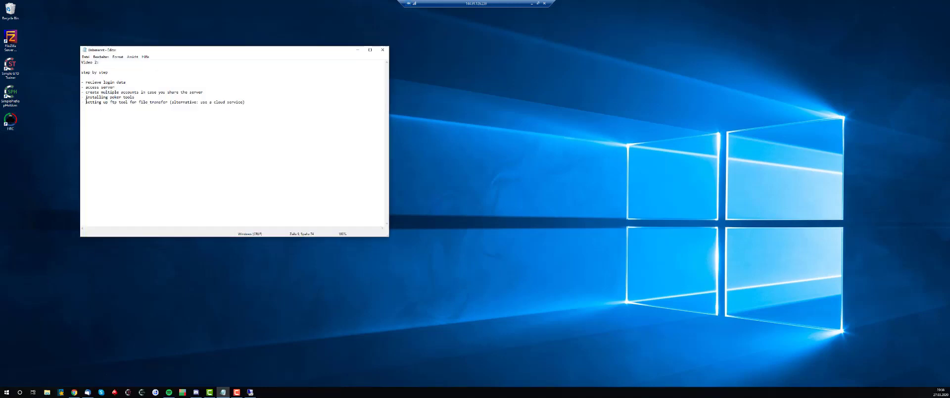
Highlight the 'ftp tool' step and its words, then minimize Notepad to bring up local Chrome
drag(86, 102, 150, 102)
click(149, 102)
double_click(116, 102)
click(118, 102)
double_click(124, 102)
click(124, 102)
click(356, 50)
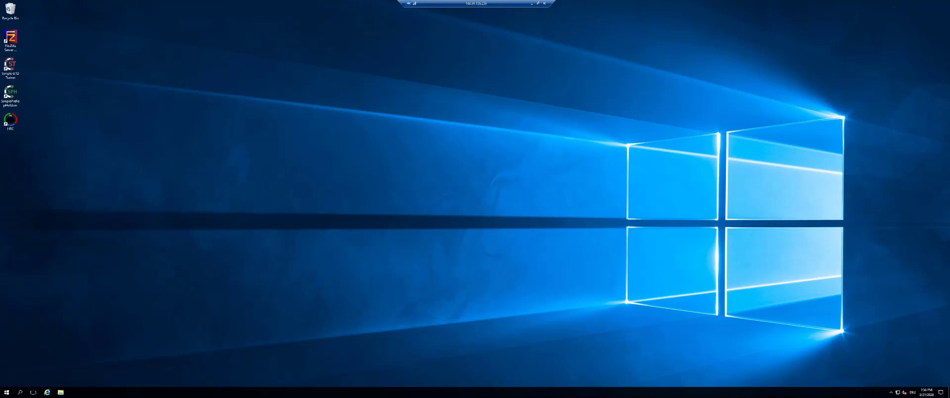
mouse_move(280, 97)
mouse_down()
mouse_move(296, 83)
mouse_move(253, 74)
mouse_up()
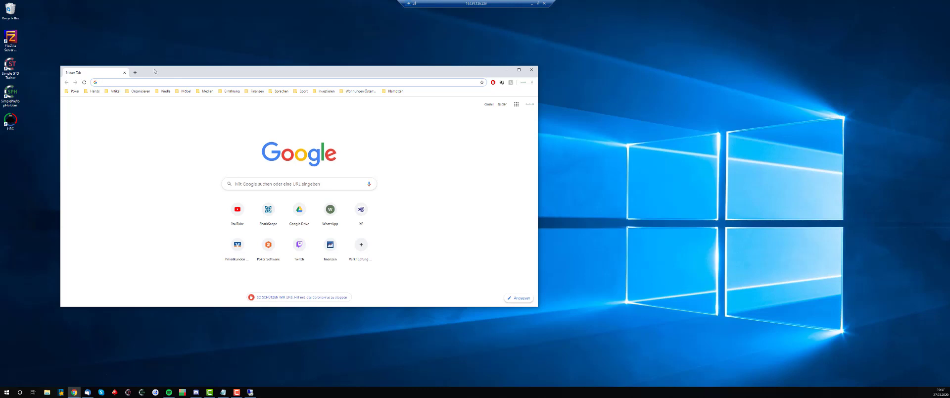
Search 'filezilla' in Chrome, open filezilla-project.org, and minimize the browser
text(filezilla)
key(Return)
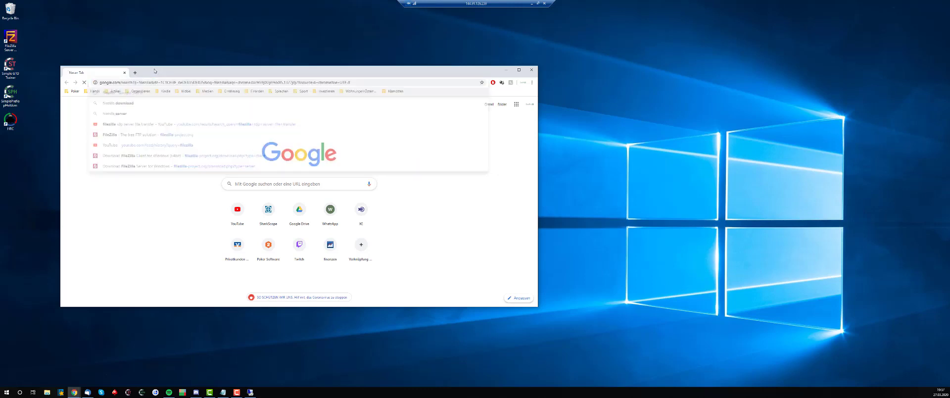
click(148, 158)
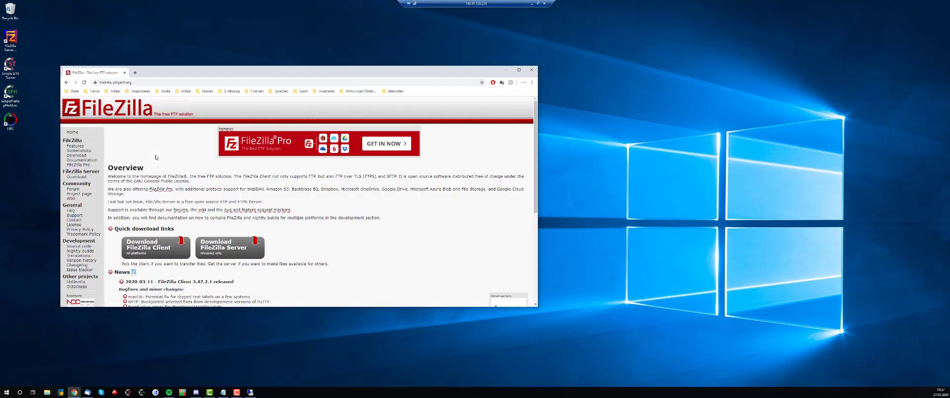
drag(158, 73, 169, 42)
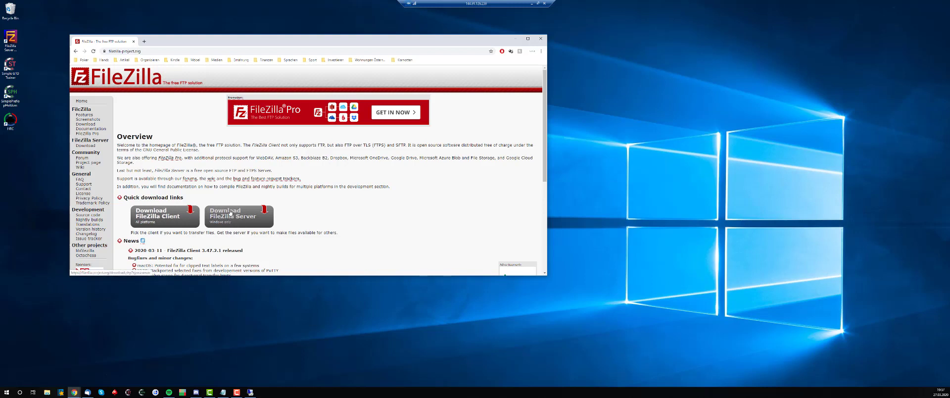
click(230, 214)
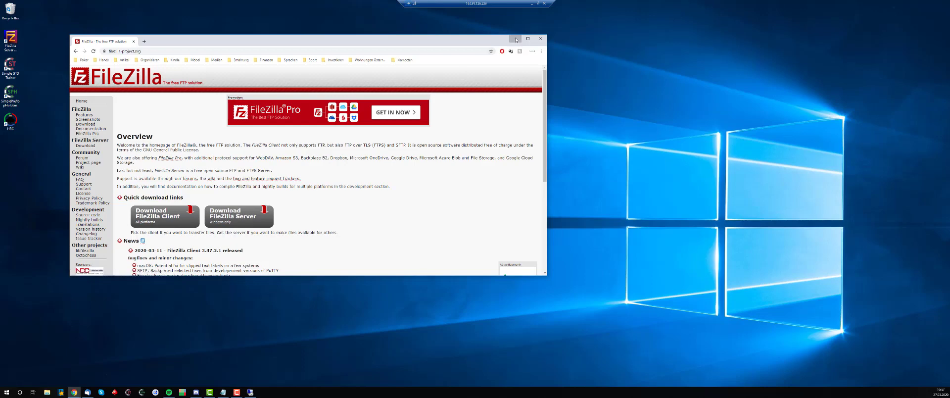
Launch FileZilla Server from its desktop icon and connect the admin interface to the local server
click(12, 43)
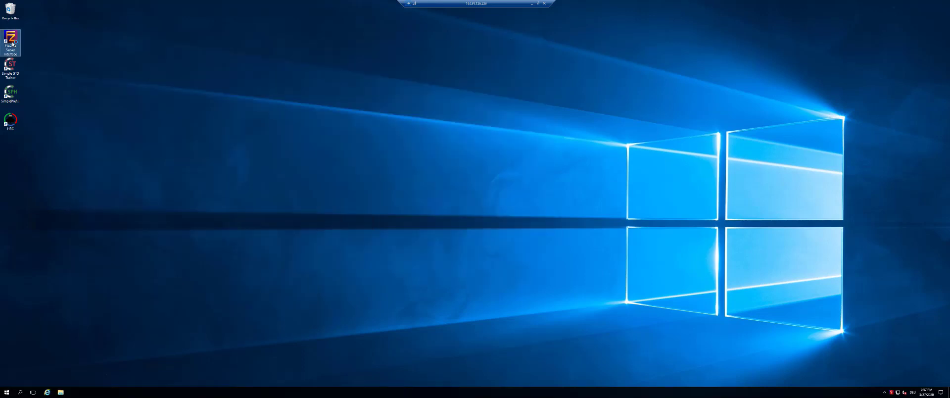
double_click(13, 43)
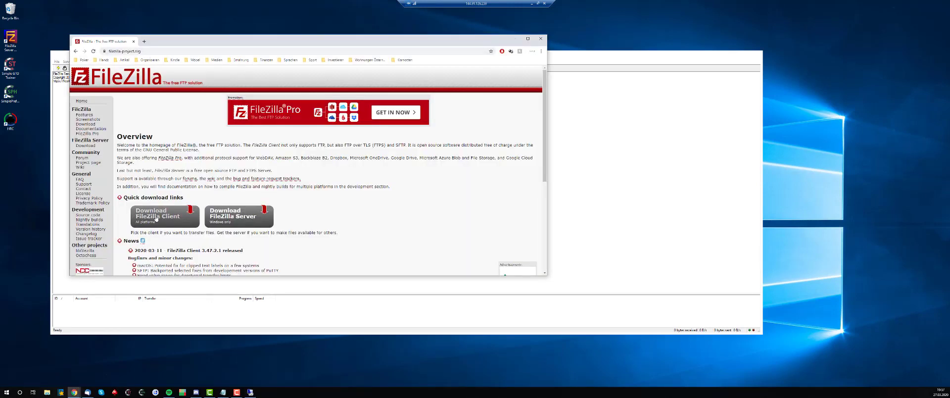
click(515, 38)
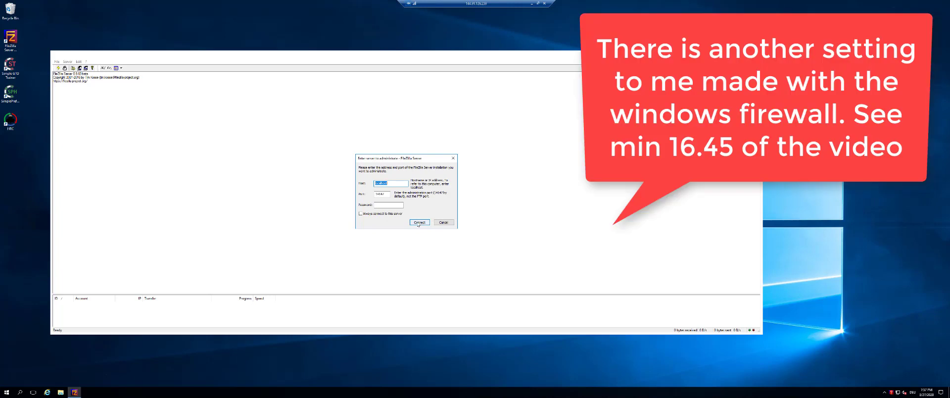
click(419, 223)
click(416, 223)
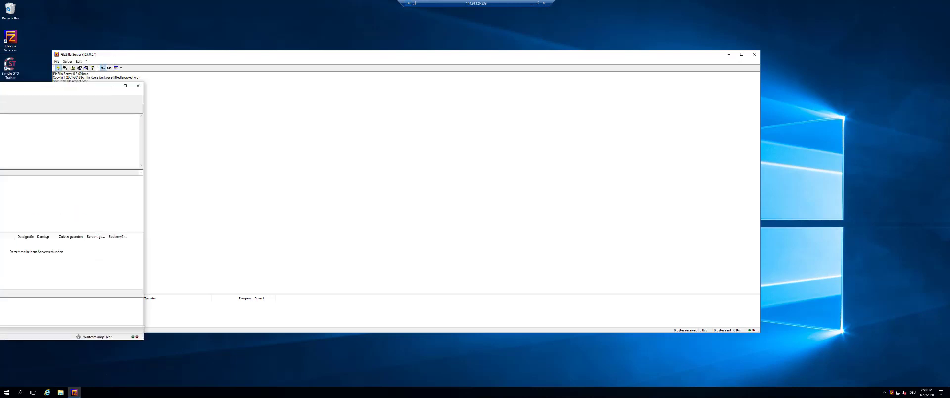
mouse_move(0, 133)
mouse_down()
mouse_move(64, 56)
mouse_move(210, 110)
mouse_move(250, 105)
mouse_up()
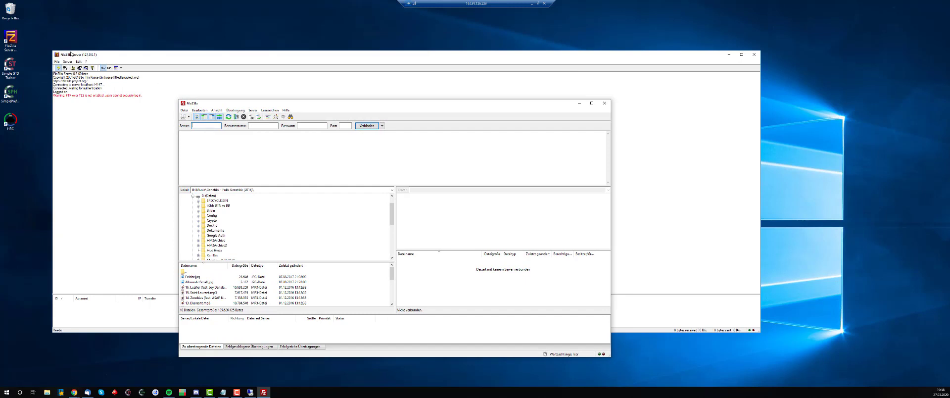
Add the FileZilla Server user testuser123 with the Password option enabled
click(579, 103)
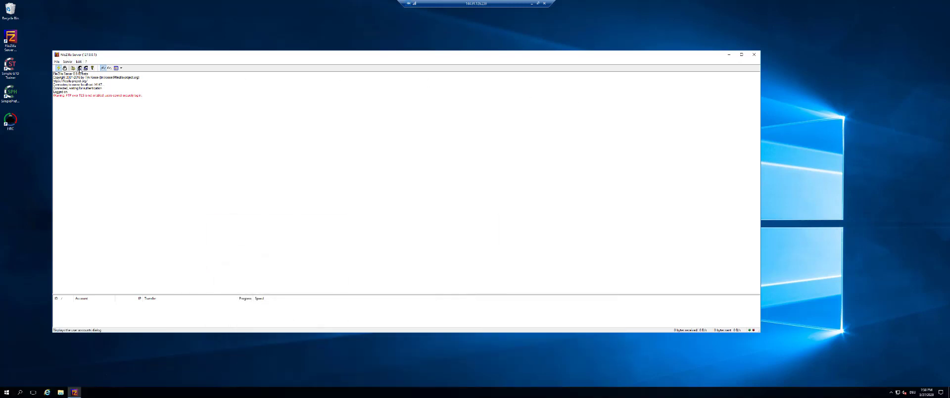
click(80, 69)
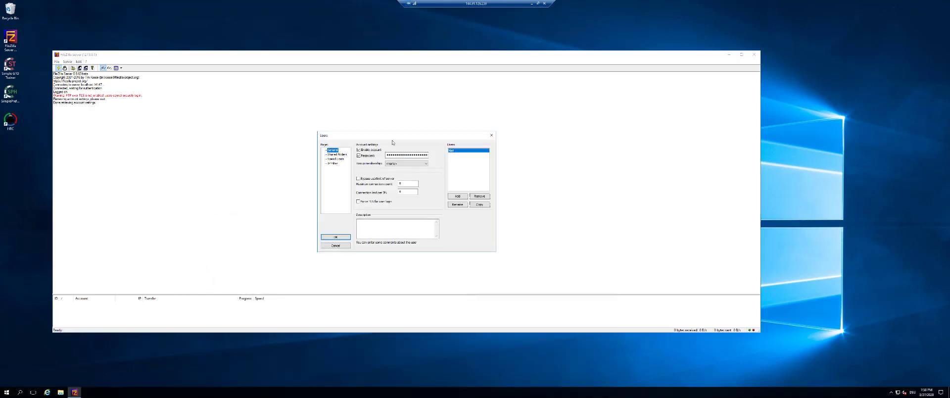
drag(375, 132, 199, 134)
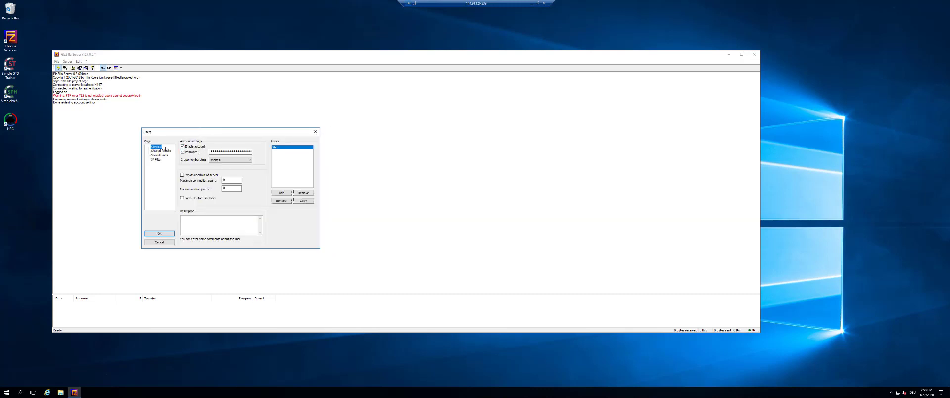
click(282, 193)
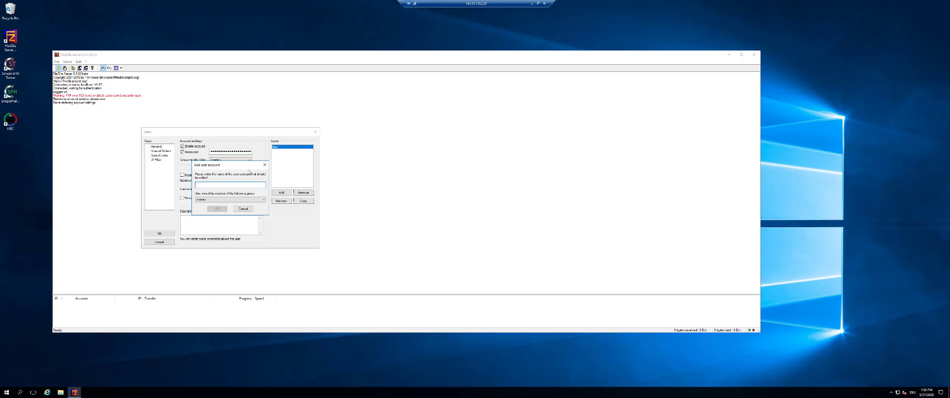
text(l)
click(217, 209)
click(197, 151)
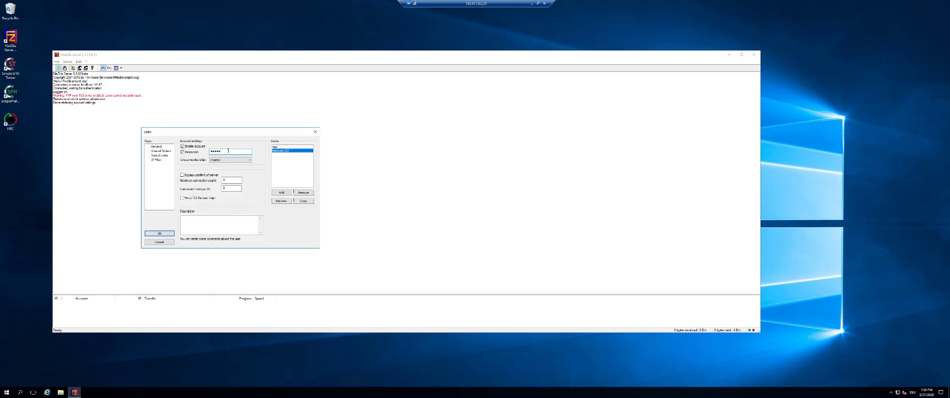
Share C:\Solutions with testuser123, granting write, delete, append and subfolder permissions, and save
click(162, 150)
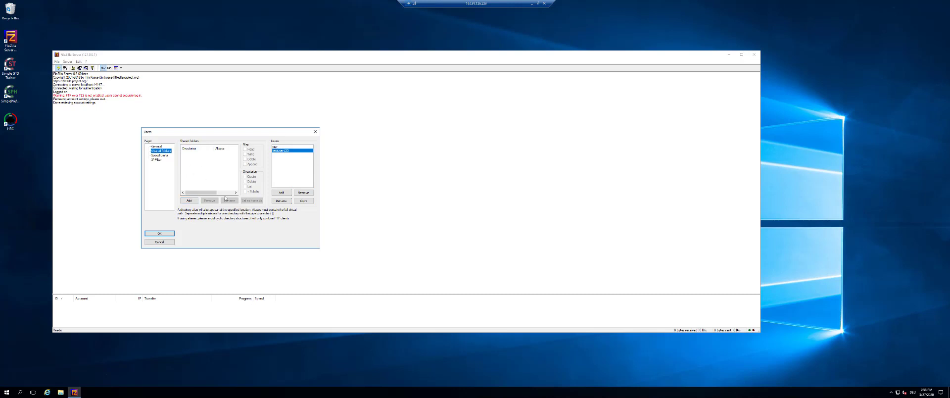
click(189, 200)
double_click(207, 212)
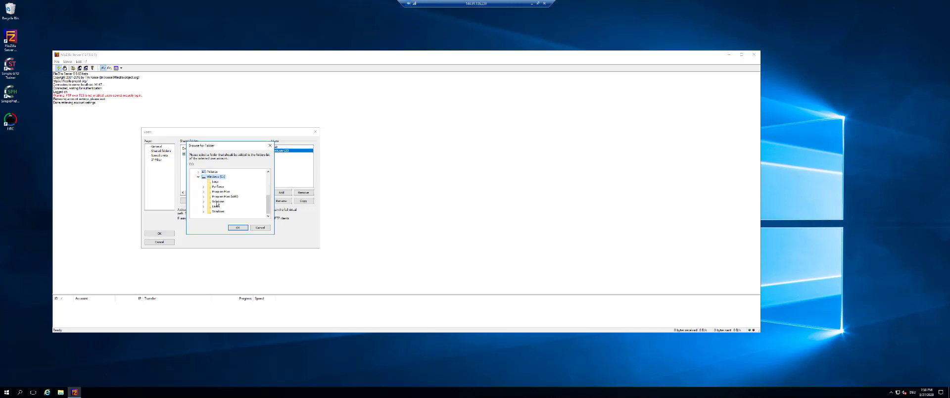
double_click(217, 202)
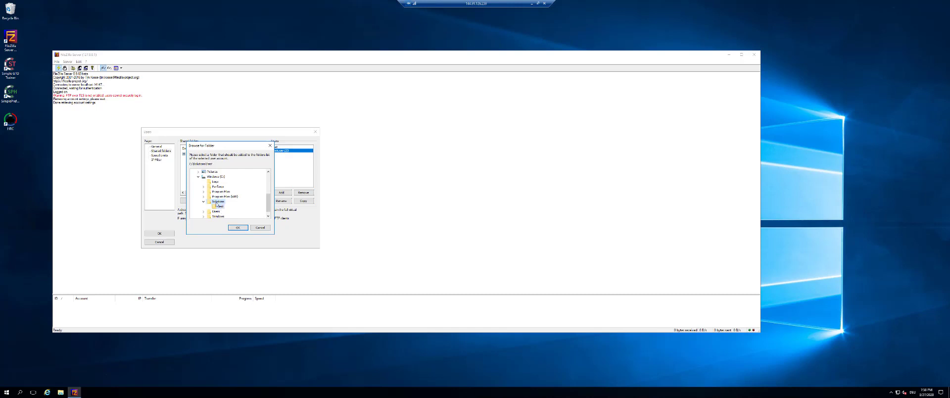
click(237, 228)
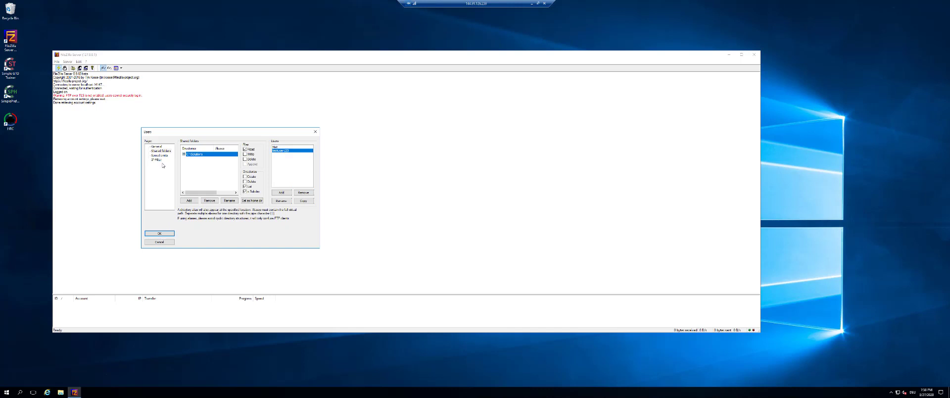
click(250, 154)
click(248, 164)
click(246, 176)
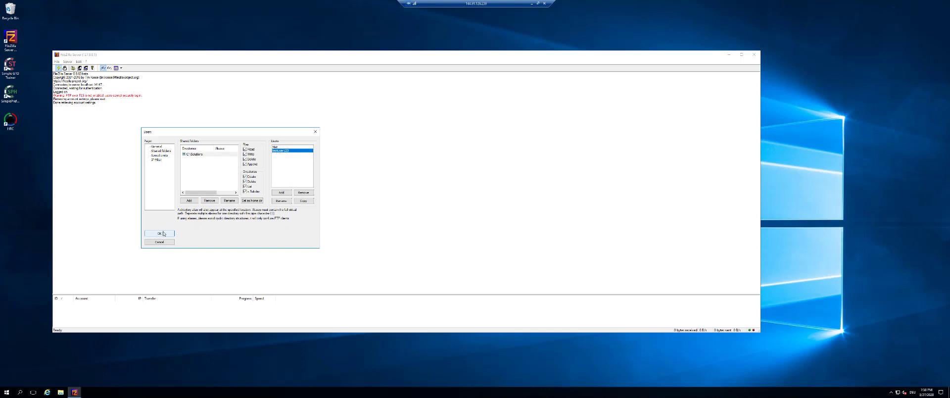
click(163, 233)
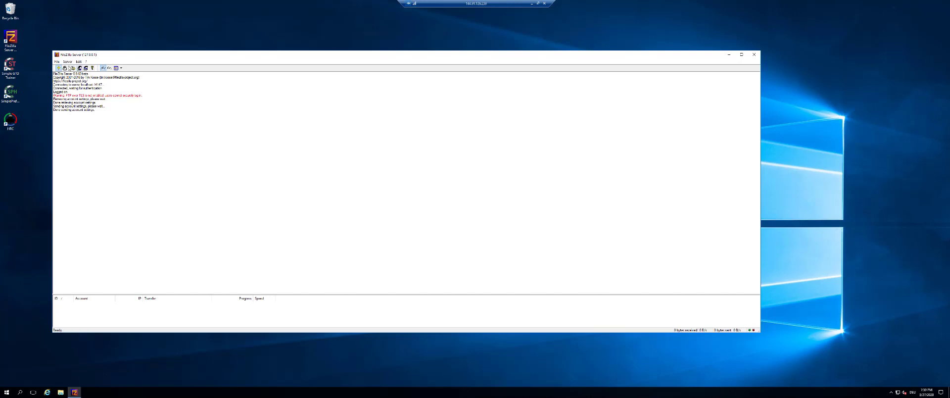
Take FileZilla Server offline and back online on port 21, then minimize its window
click(59, 68)
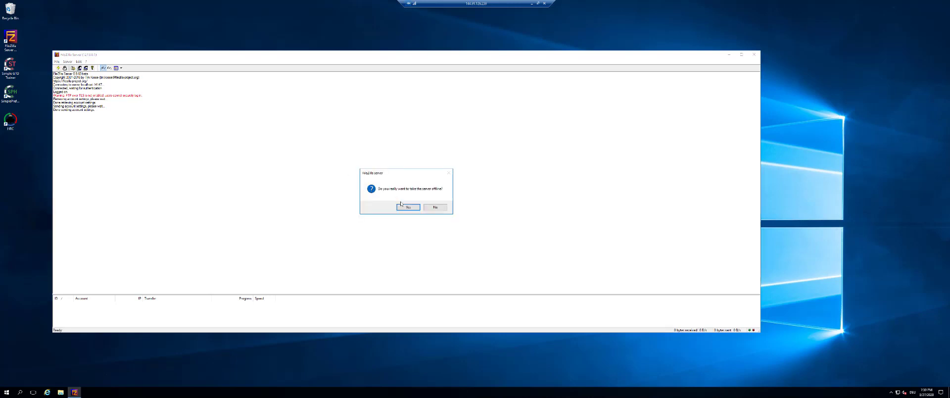
click(403, 210)
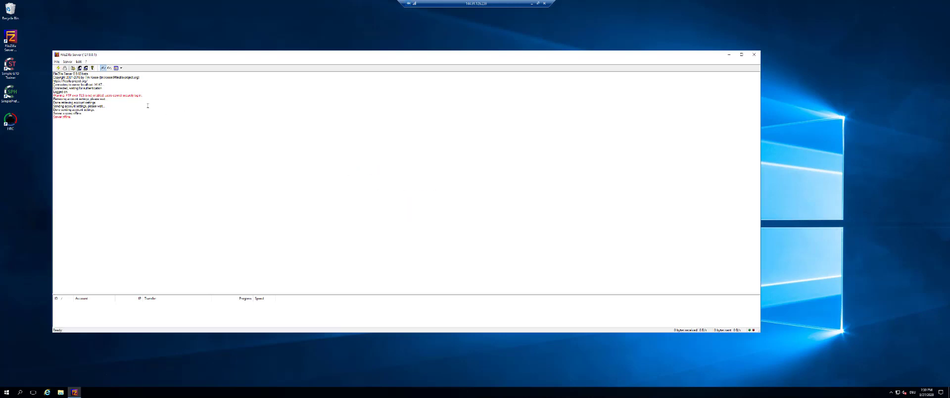
click(59, 68)
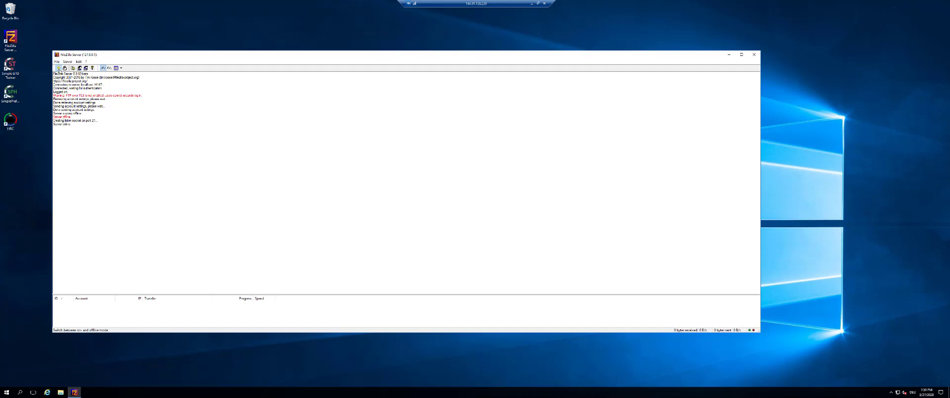
click(729, 55)
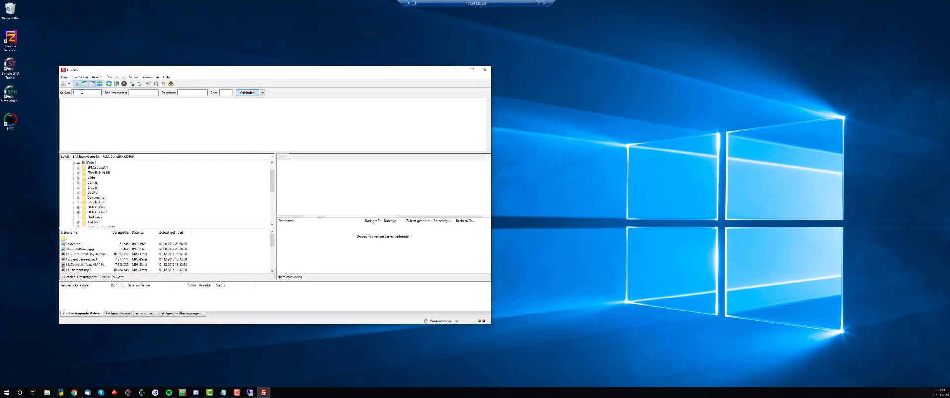
mouse_move(83, 93)
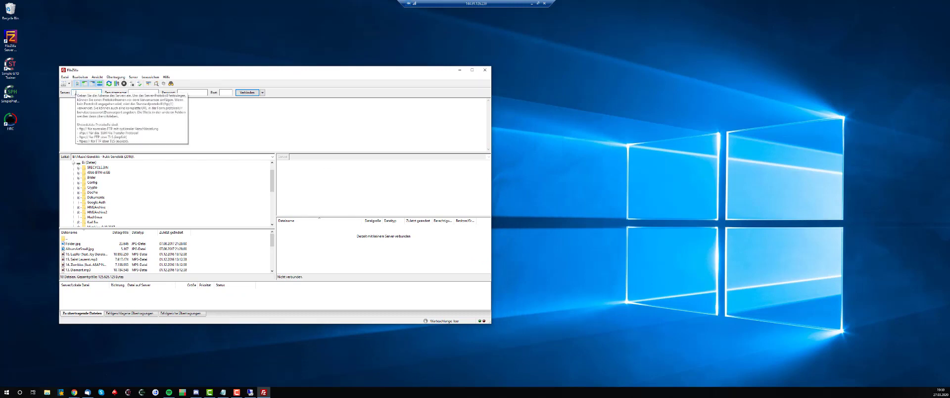
Enter server 144.91.126.239 with user name and password in FileZilla and click Verbinden
click(75, 92)
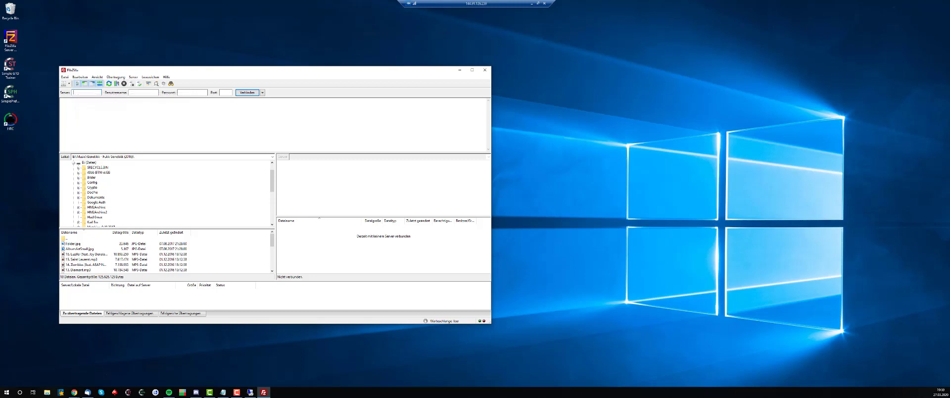
click(88, 391)
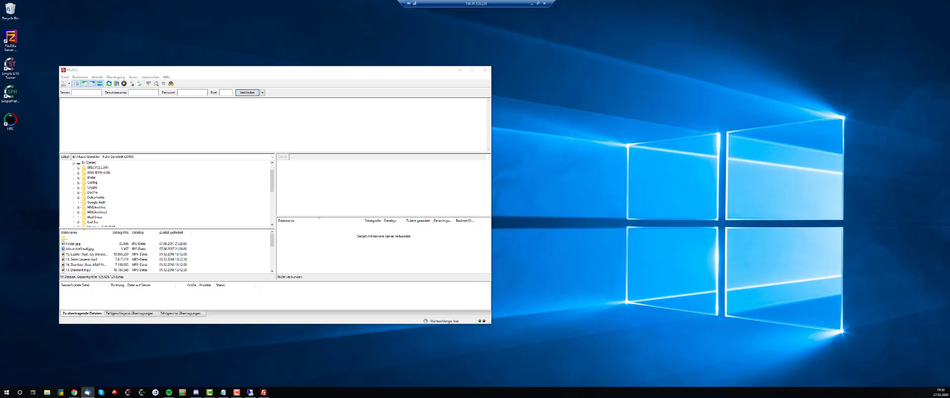
click(89, 93)
right_click(89, 93)
click(110, 116)
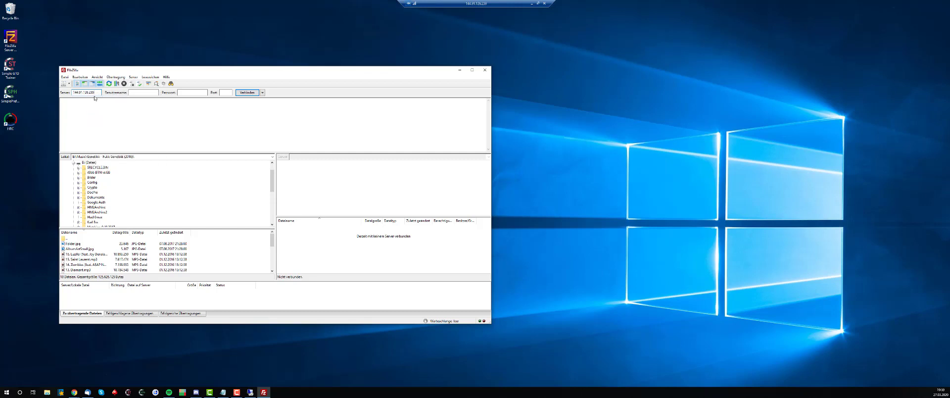
click(137, 92)
click(194, 92)
click(226, 93)
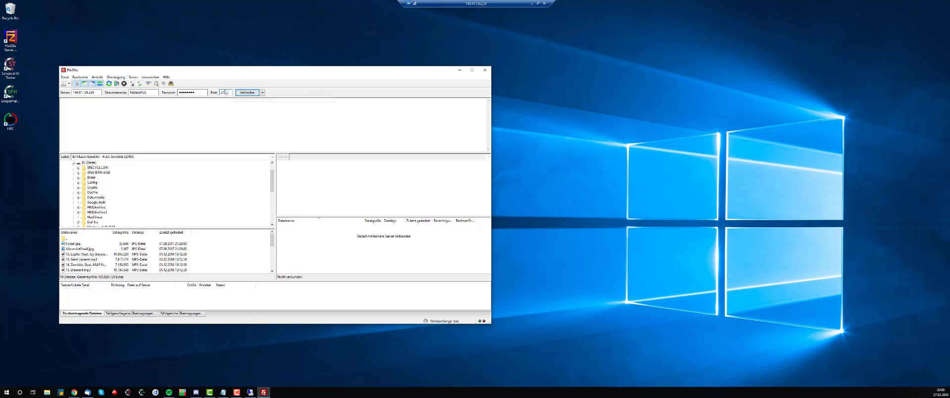
click(262, 95)
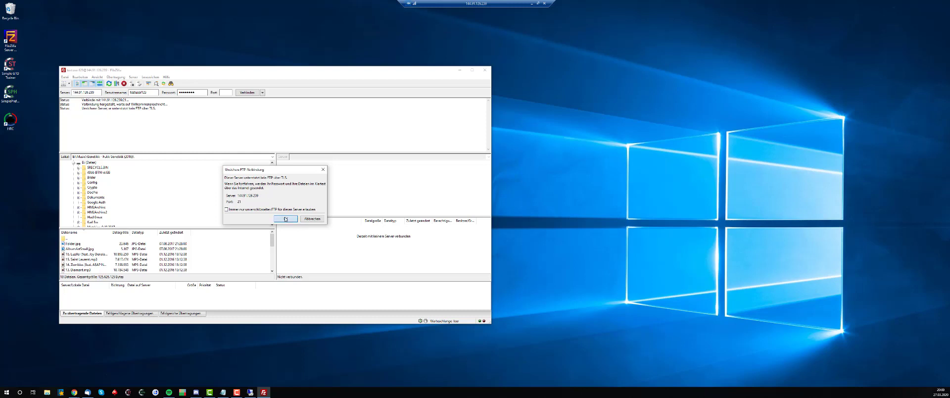
Accept the plain-FTP warning, check the server's Test folder listing, then open the remote Start menu
click(285, 218)
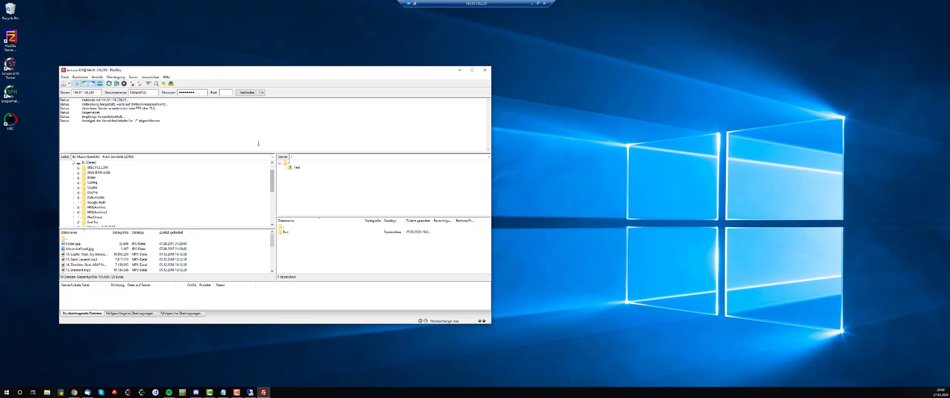
click(74, 163)
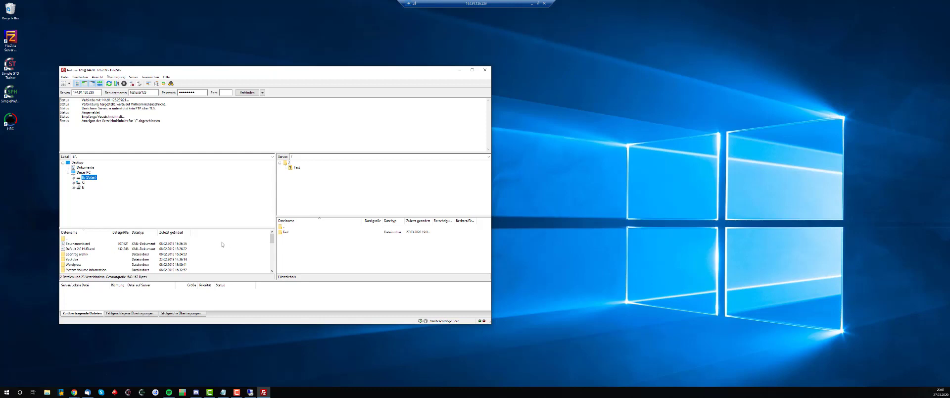
click(284, 227)
double_click(283, 228)
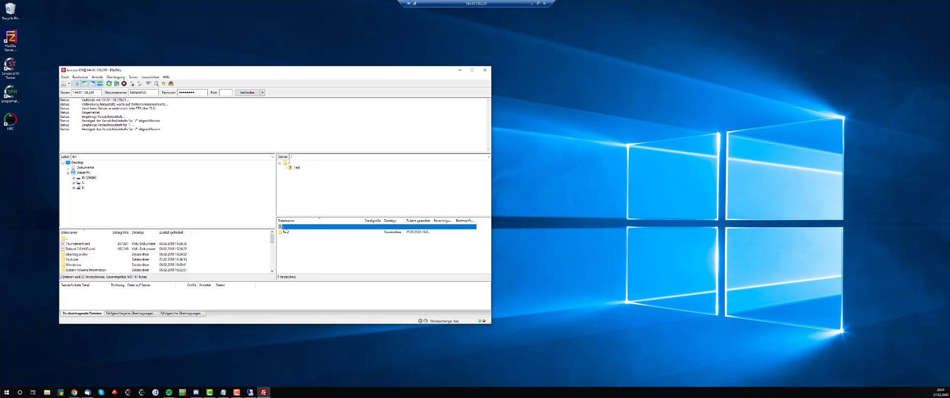
double_click(286, 233)
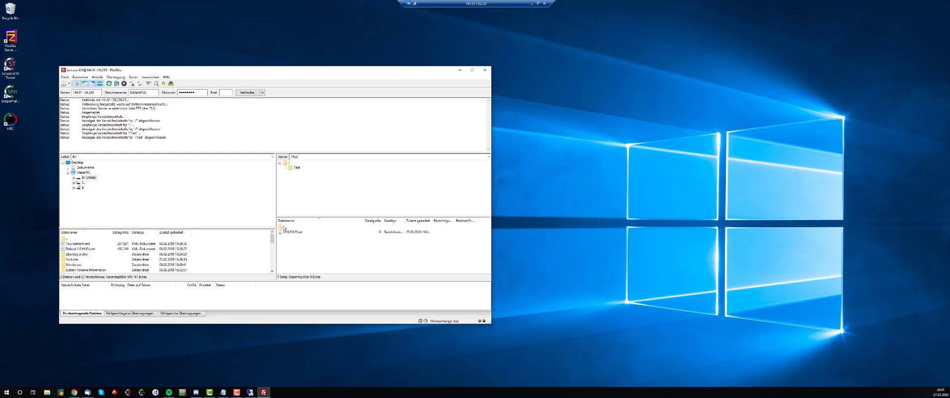
double_click(284, 228)
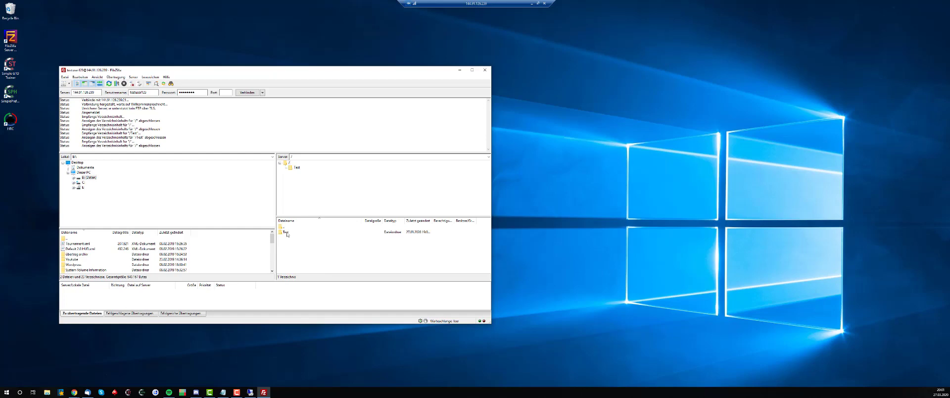
click(4, 393)
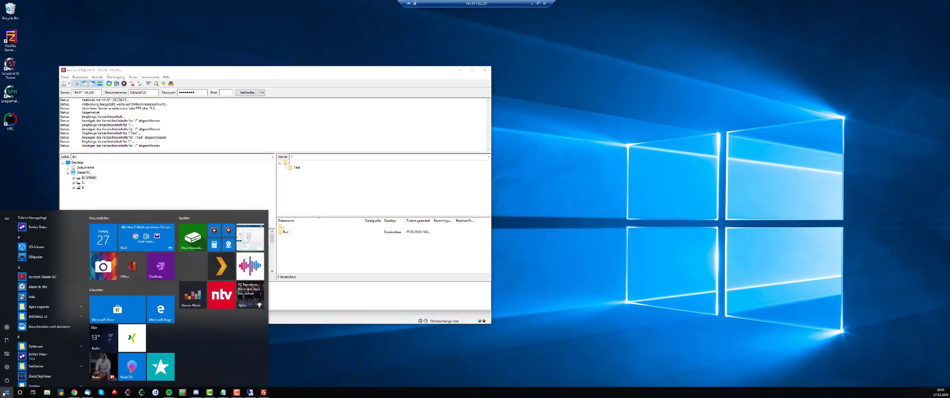
key(super)
key(super)
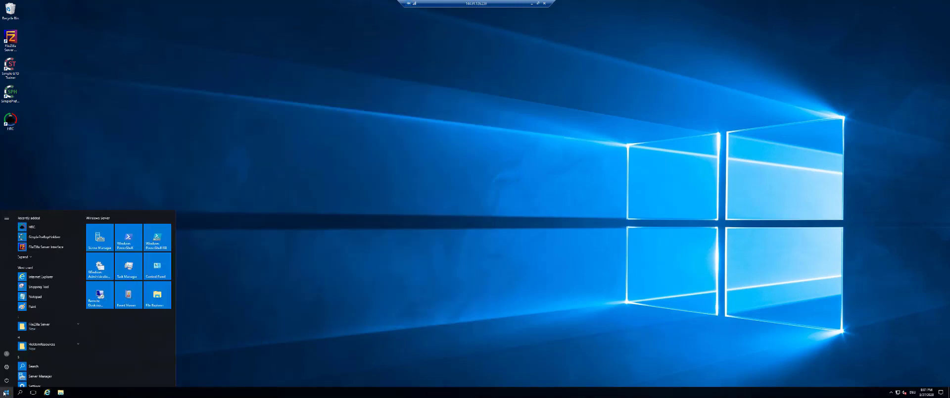
Browse the server's File Explorer to C:\Solutions\Test, select 123123123, and close the window
click(159, 296)
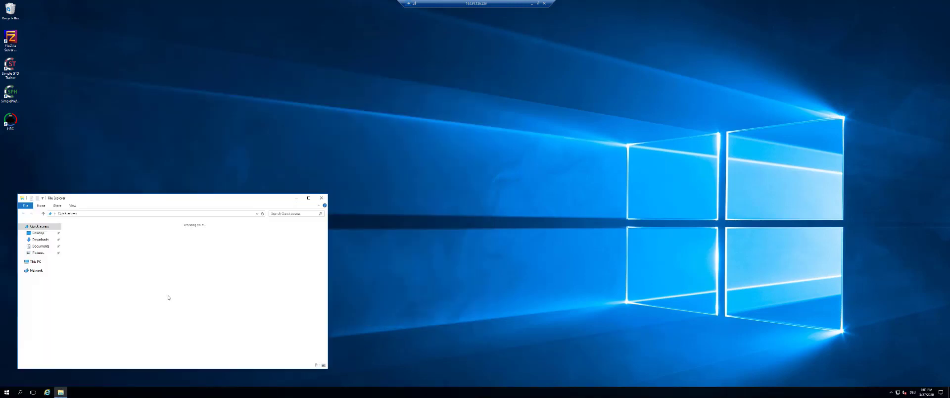
click(35, 261)
click(92, 272)
double_click(92, 271)
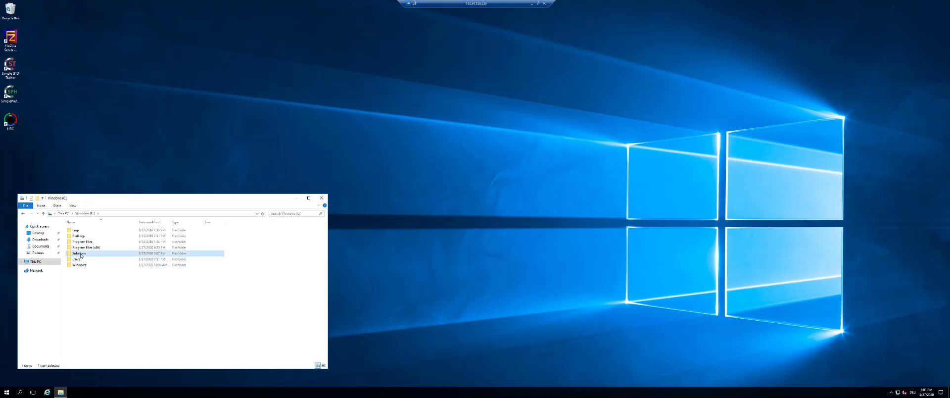
double_click(78, 232)
double_click(78, 232)
click(78, 231)
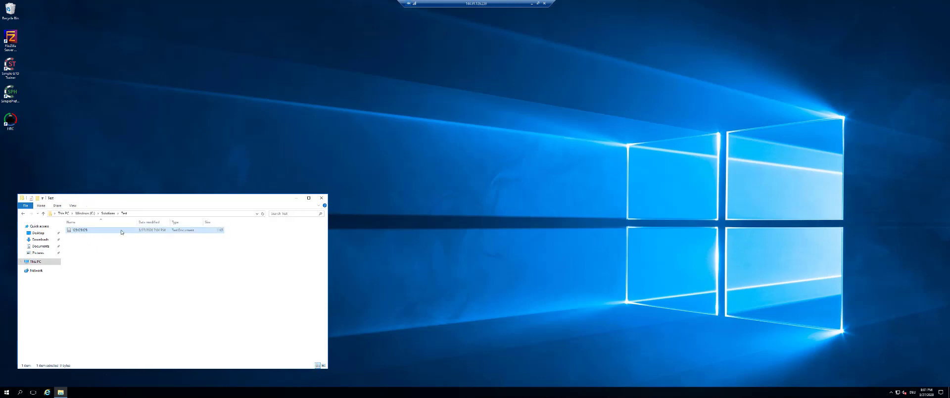
click(322, 198)
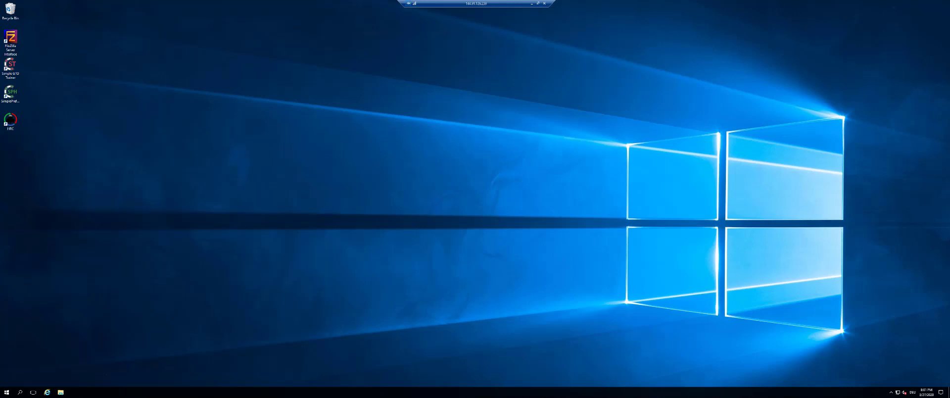
Download 123123123.txt from the server's Test folder into the local B: (Daten) drive
click(532, 4)
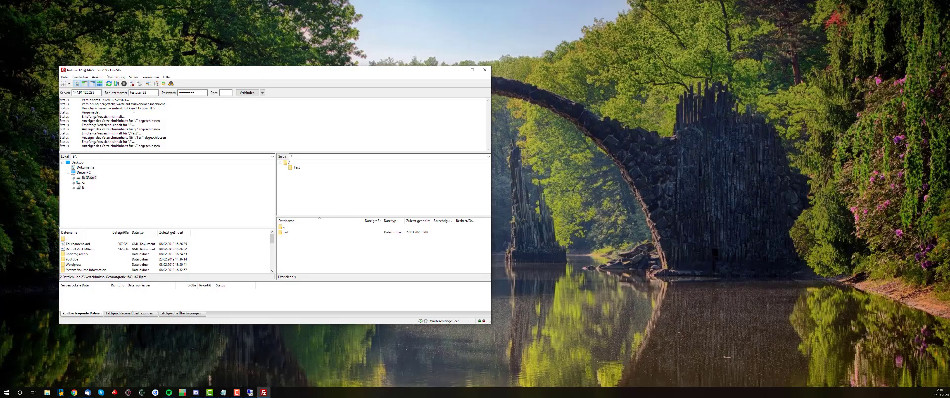
double_click(286, 232)
click(296, 233)
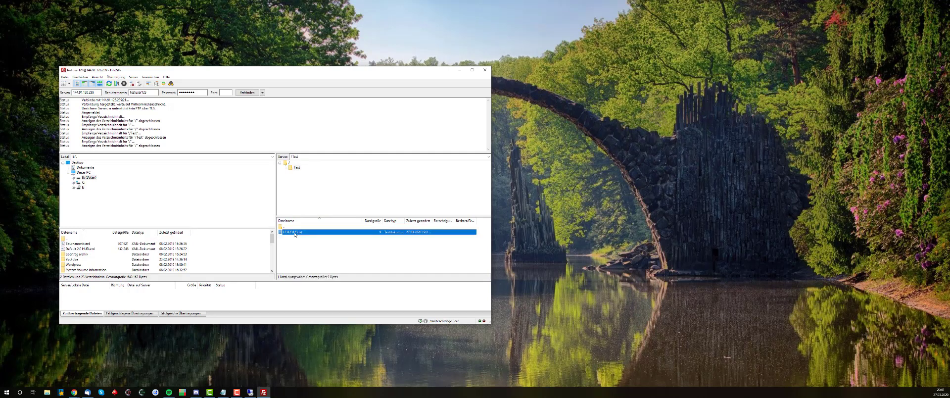
double_click(80, 239)
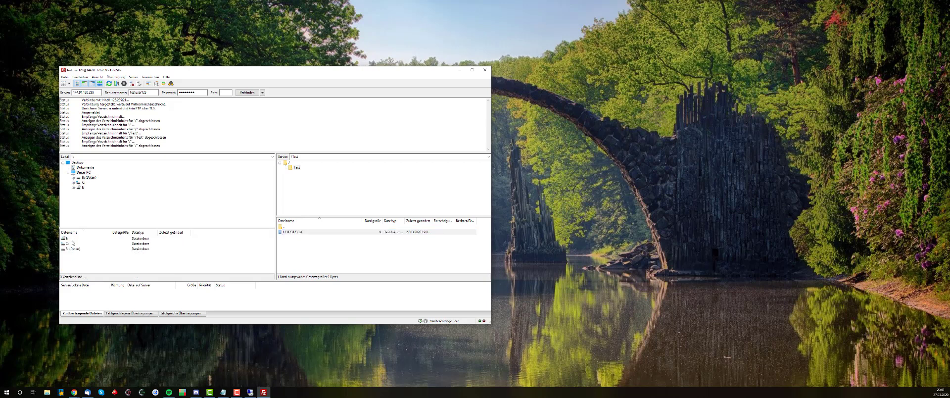
click(71, 249)
double_click(71, 250)
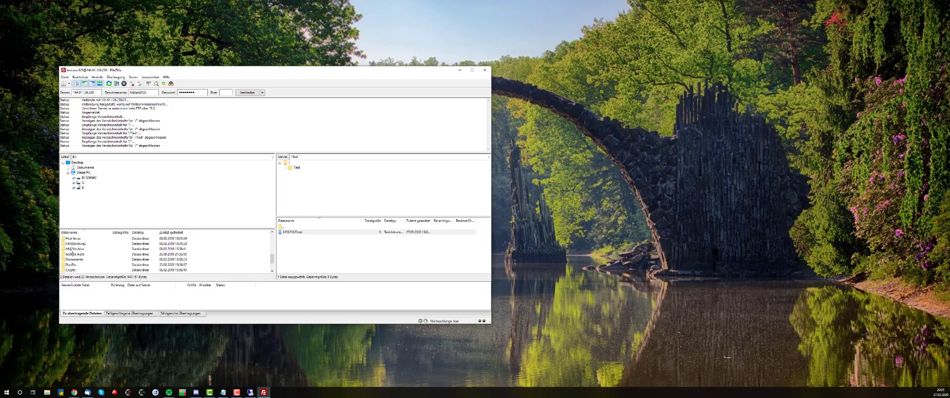
drag(299, 232, 207, 274)
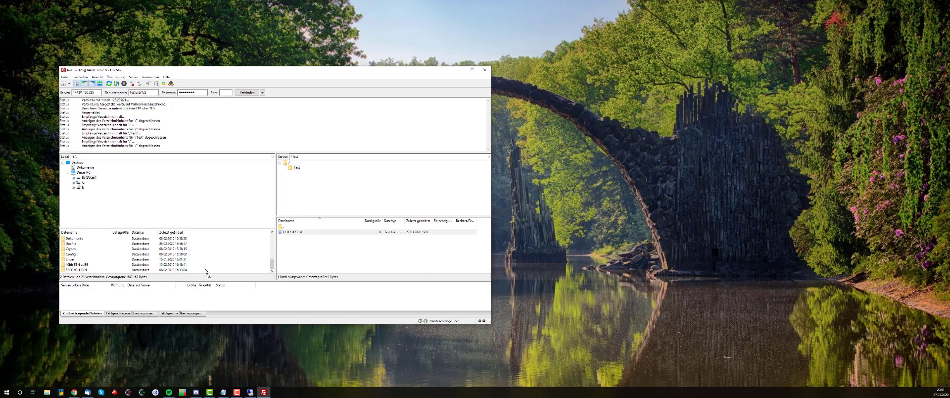
drag(206, 270, 206, 269)
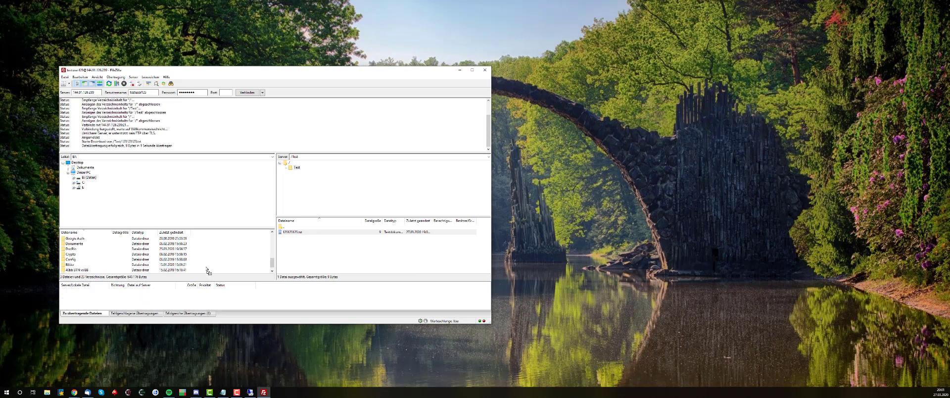
Confirm the download under Erfolgreiche Übertragungen, then launch File Explorer
click(193, 314)
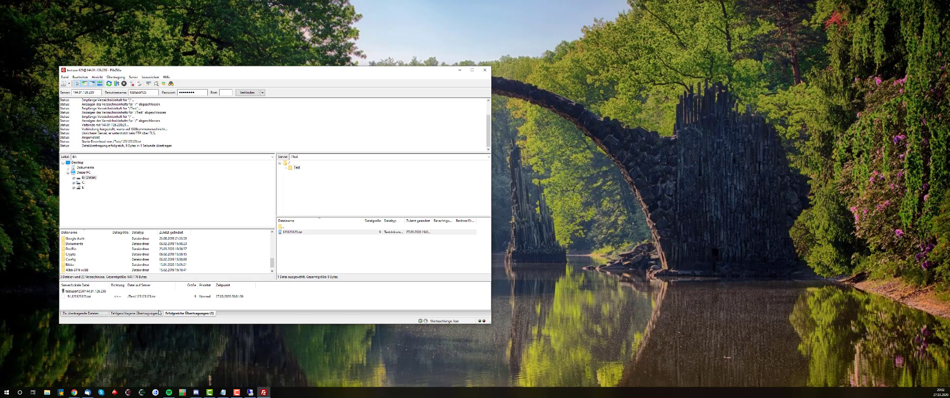
click(80, 315)
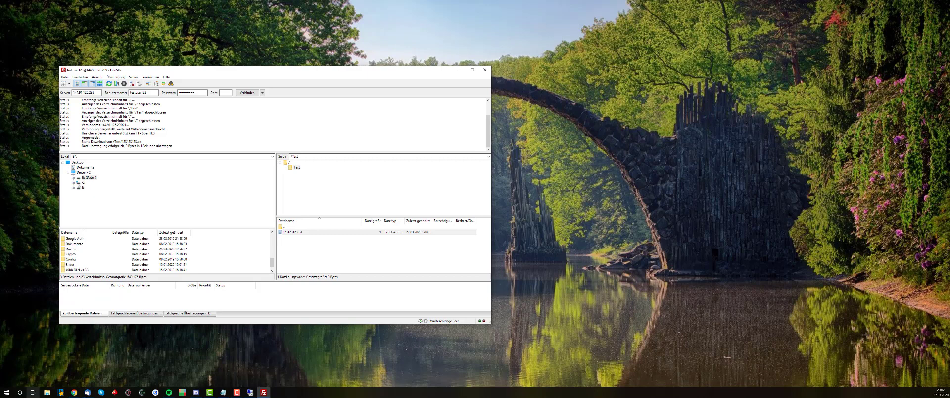
click(48, 394)
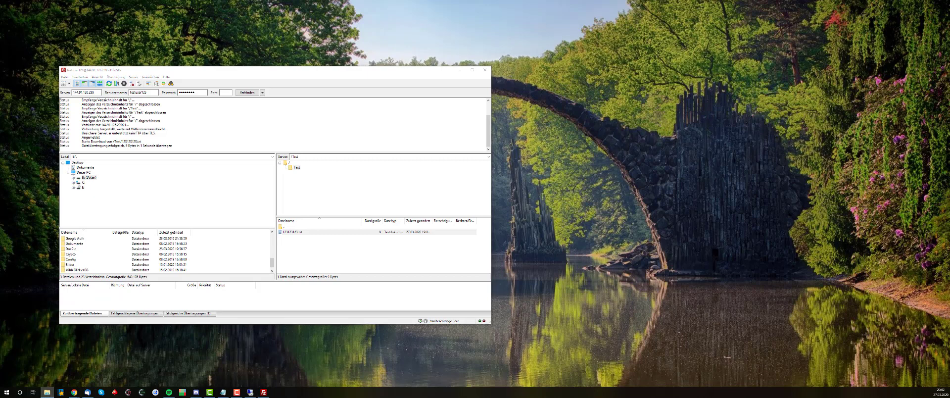
Open the downloaded 123123123 file on Daten (B:), then close it and the folder window
click(48, 261)
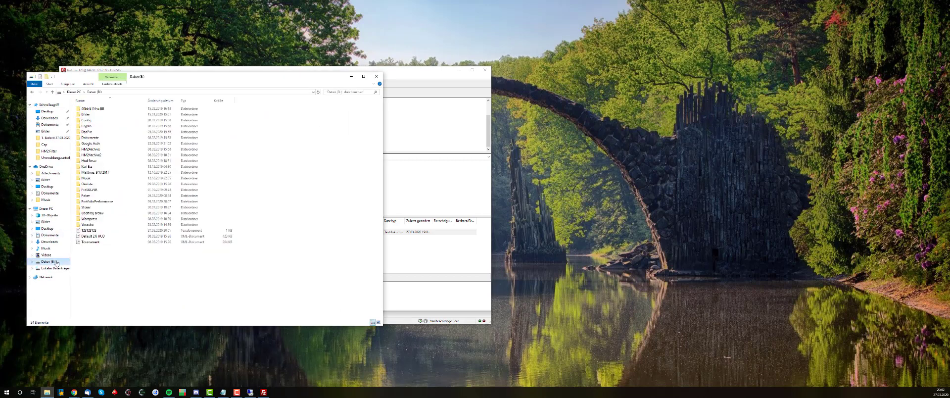
click(97, 231)
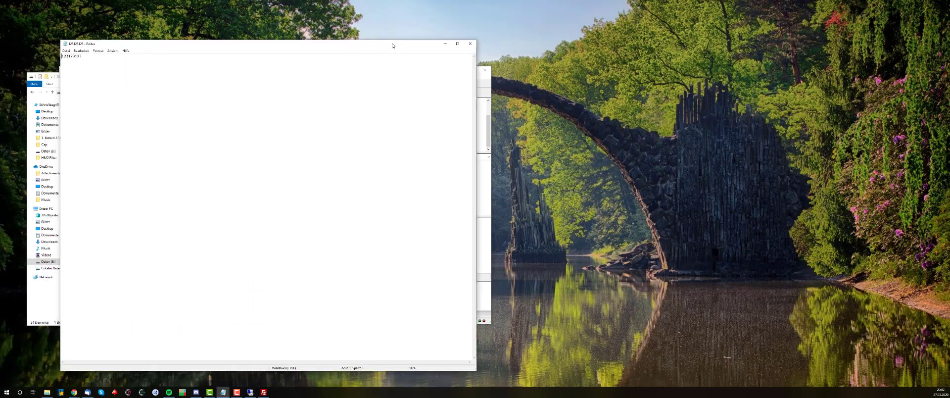
click(470, 44)
click(371, 75)
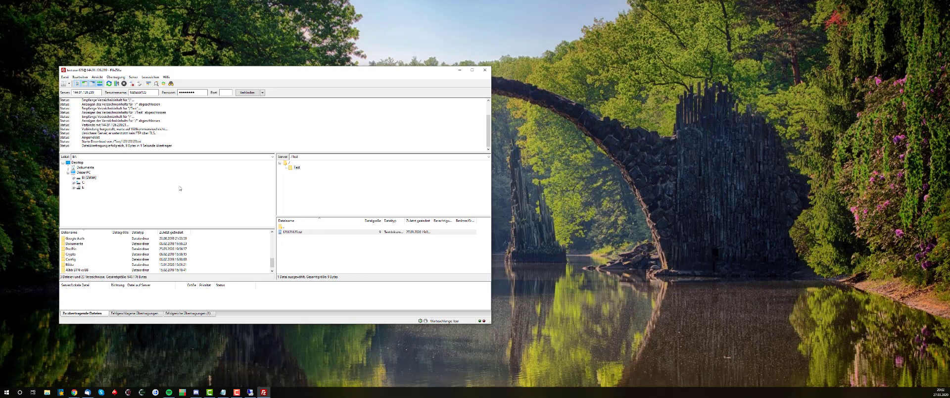
Review the Notepad checklist's FTP setup item, then return to the remote server session
key(alt+Tab)
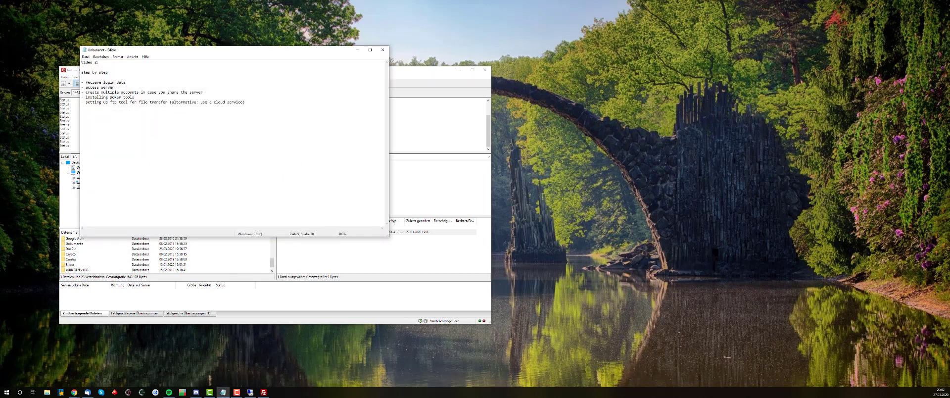
click(460, 70)
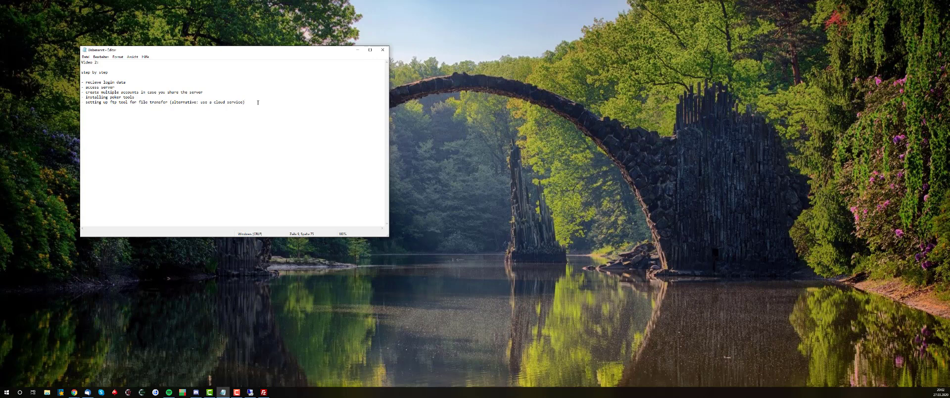
drag(261, 103, 86, 102)
key(Left)
drag(250, 103, 86, 103)
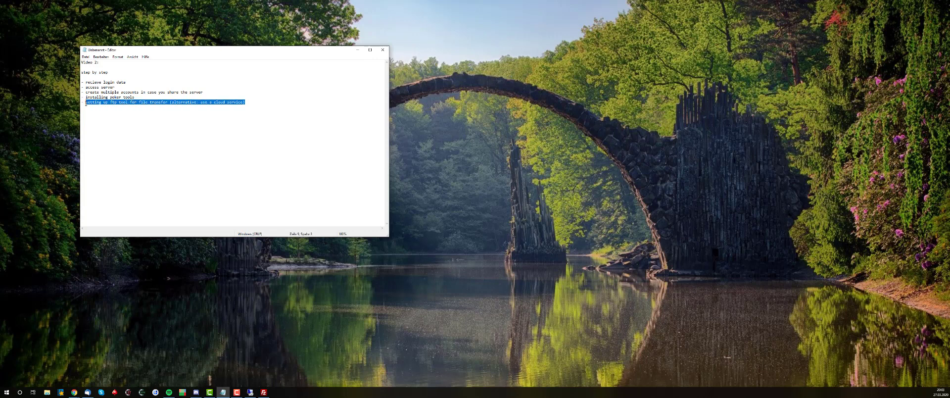
click(86, 102)
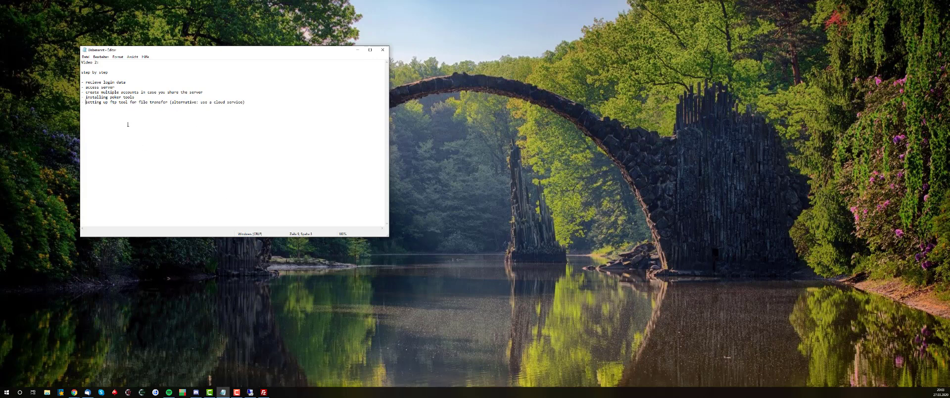
click(249, 391)
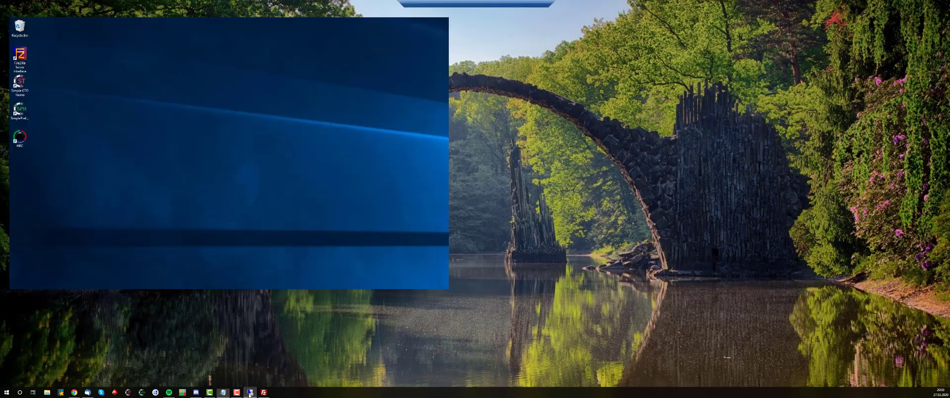
Search 'windows fire' in the server's Start menu and open Windows Firewall
click(7, 392)
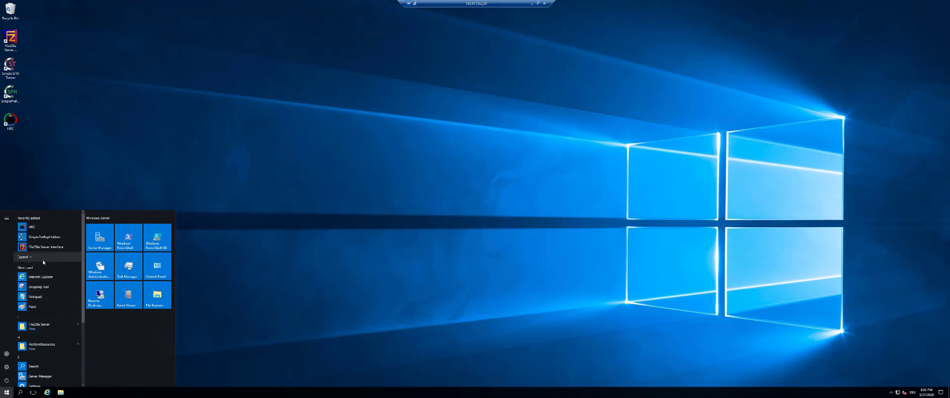
text(windows )
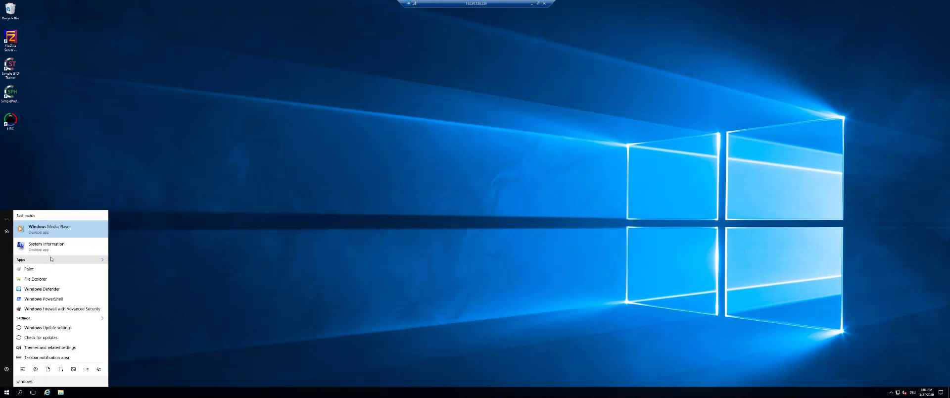
text(fire)
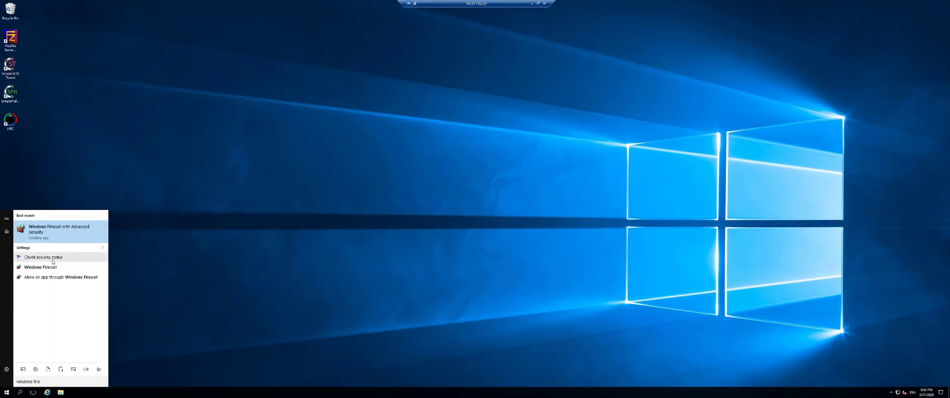
click(47, 268)
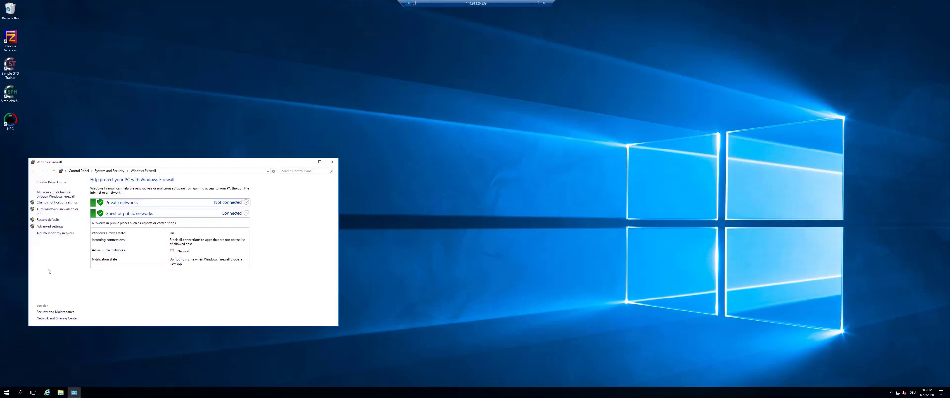
Open Windows Firewall with Advanced Security and start a new inbound rule
click(49, 227)
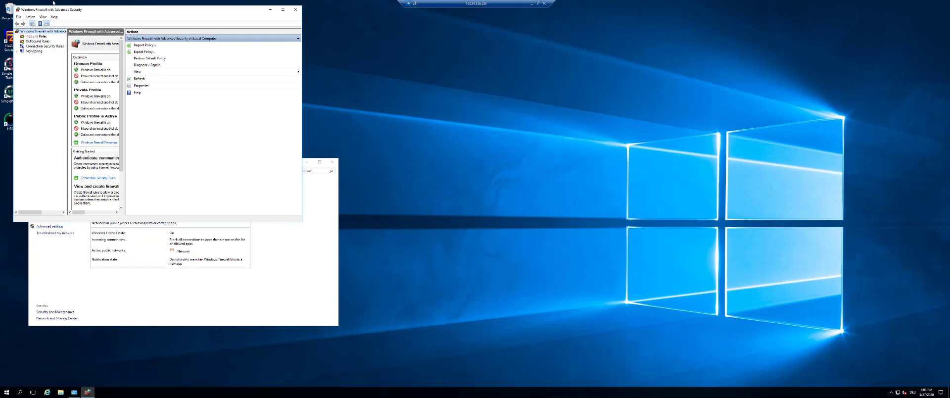
drag(67, 15, 113, 21)
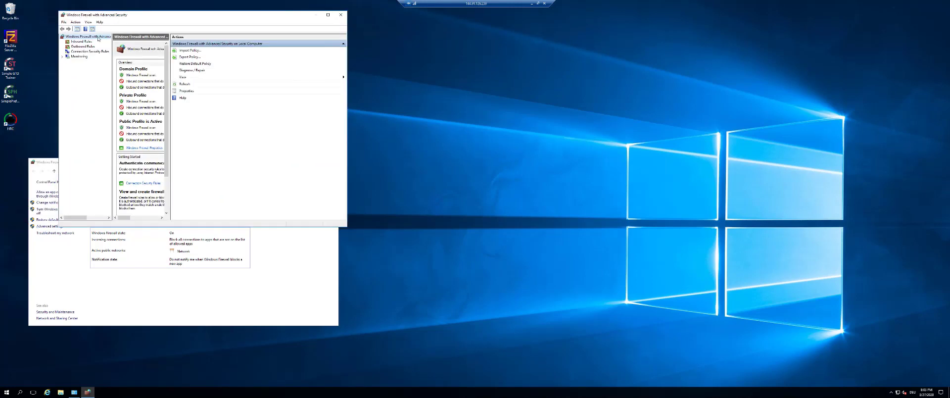
click(82, 41)
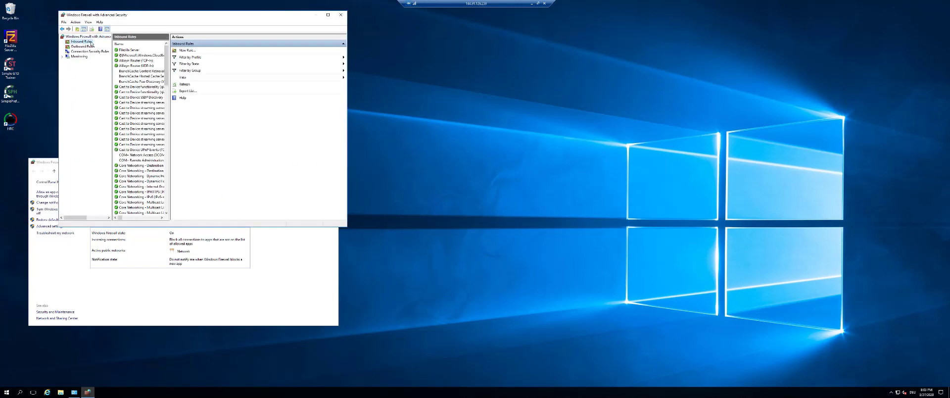
click(190, 51)
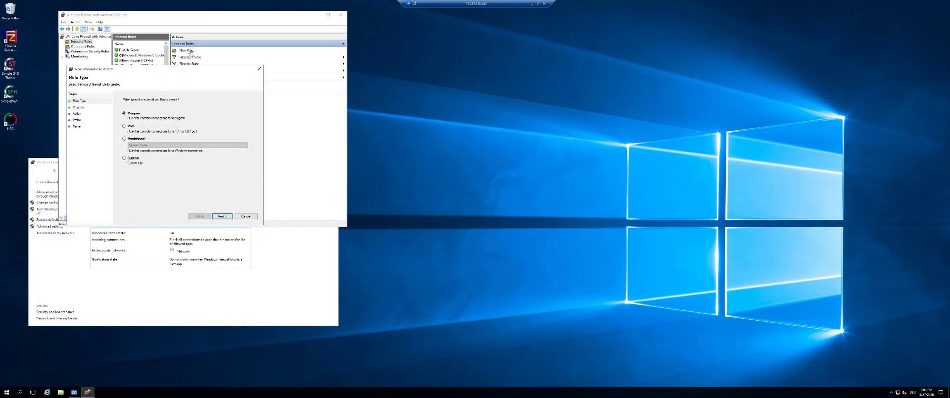
Make it a Program rule for FileZilla Server in C:\Program Files (x86)\FileZilla Server
click(222, 216)
click(239, 136)
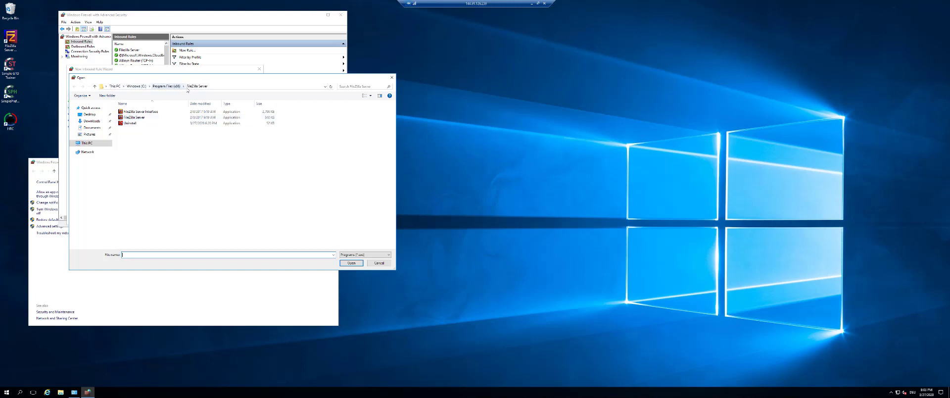
click(115, 86)
double_click(139, 151)
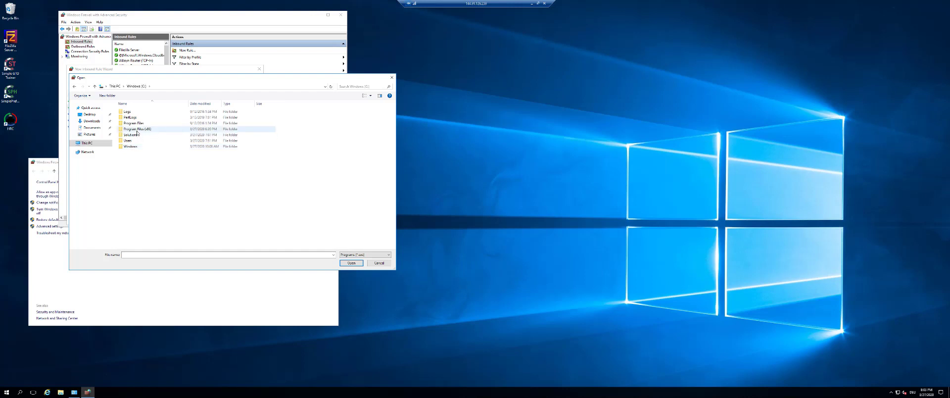
double_click(138, 129)
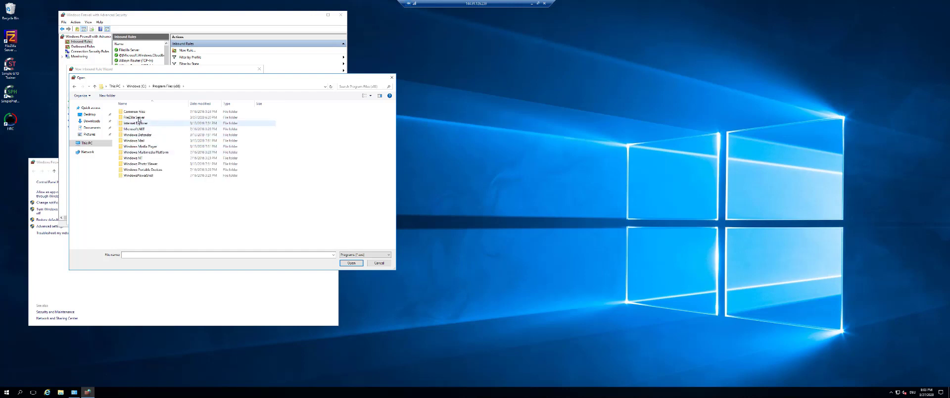
double_click(139, 118)
double_click(139, 118)
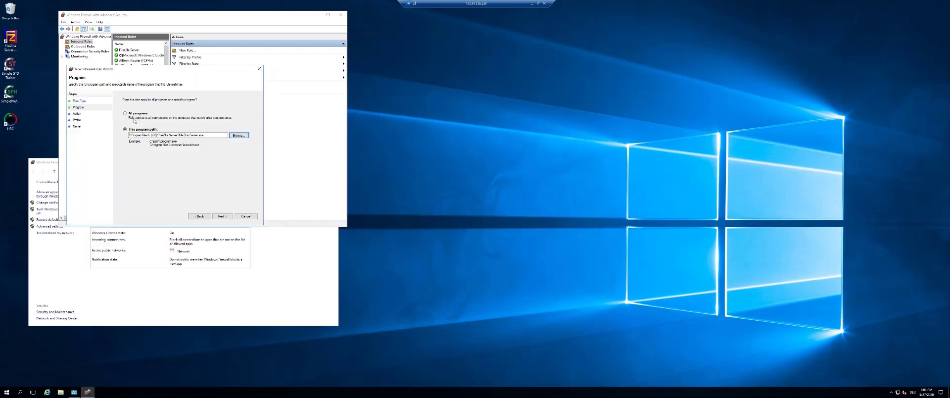
Allow the connection on all profiles and finish the FileZilla Server rule
click(221, 216)
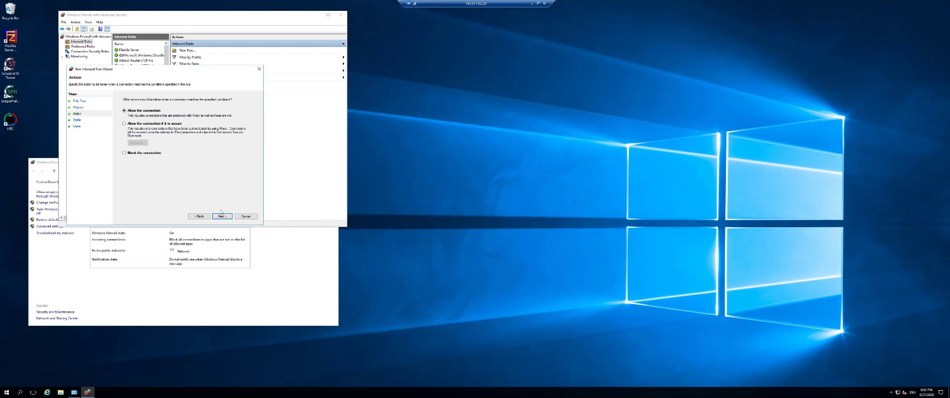
click(221, 216)
click(221, 216)
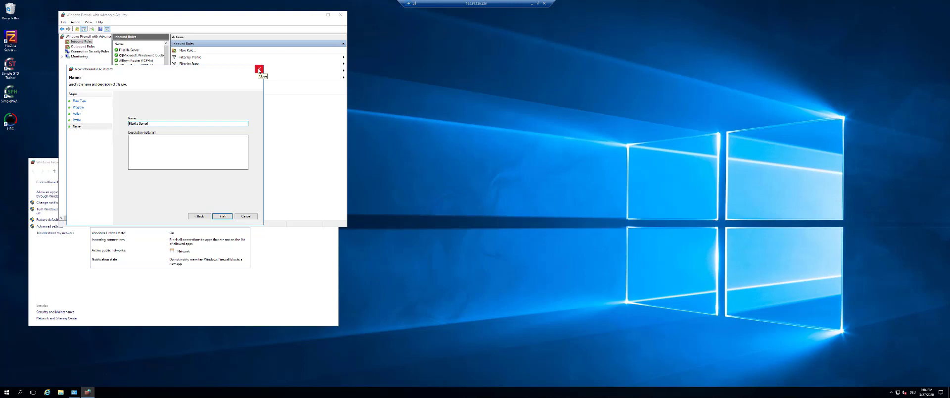
click(258, 70)
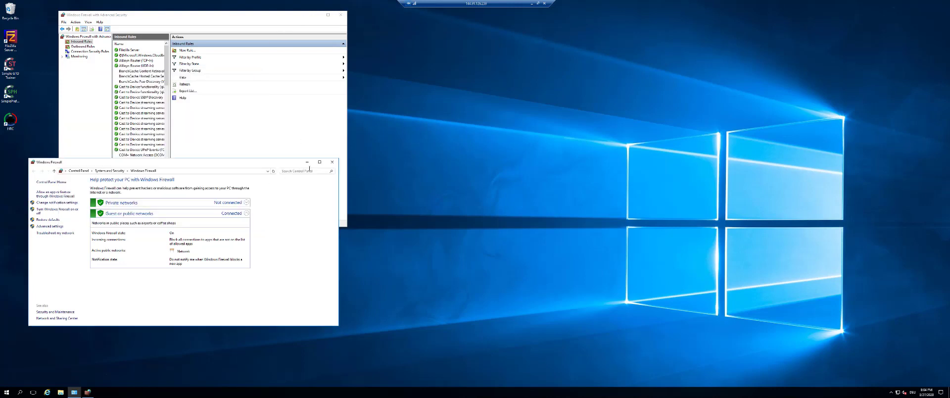
Close both the basic and the advanced Windows Firewall windows
click(332, 162)
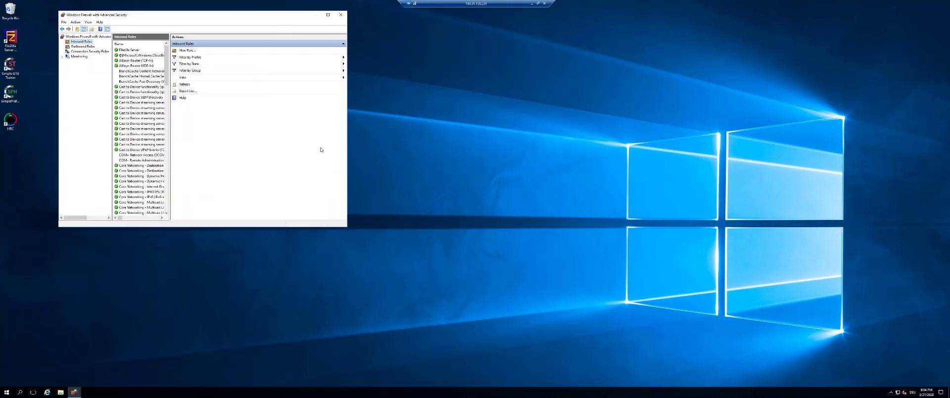
click(341, 15)
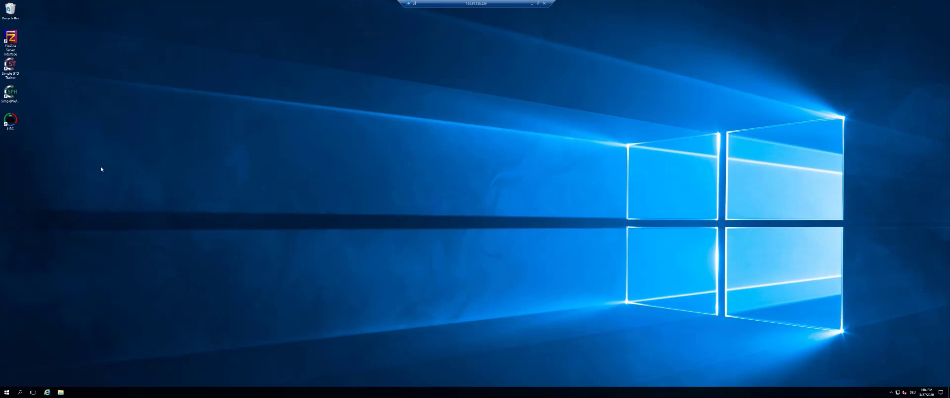